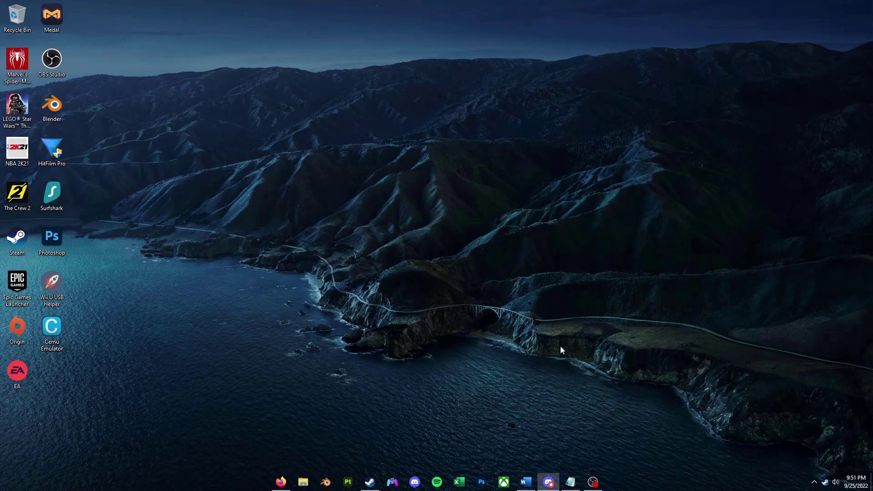
- Turn off Real-time protection in Windows Security's Virus & threat protection settings, then minimize the window
key(super+s)
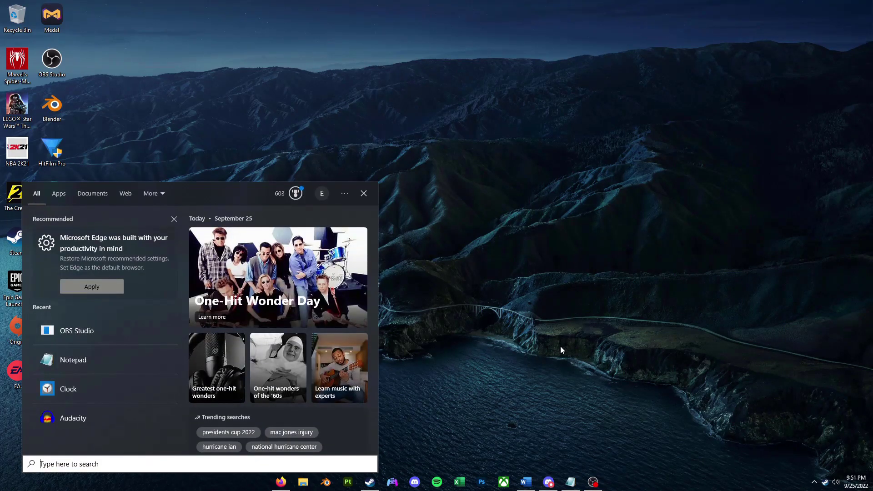
text(windows security)
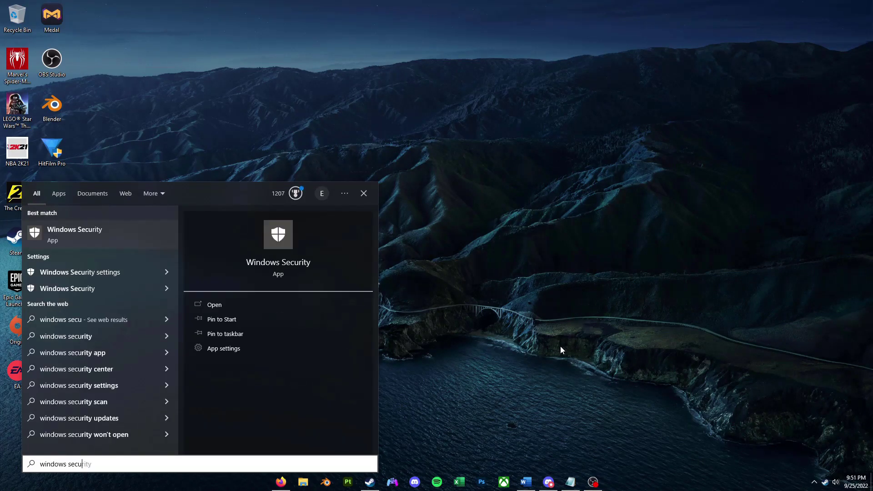
key(Return)
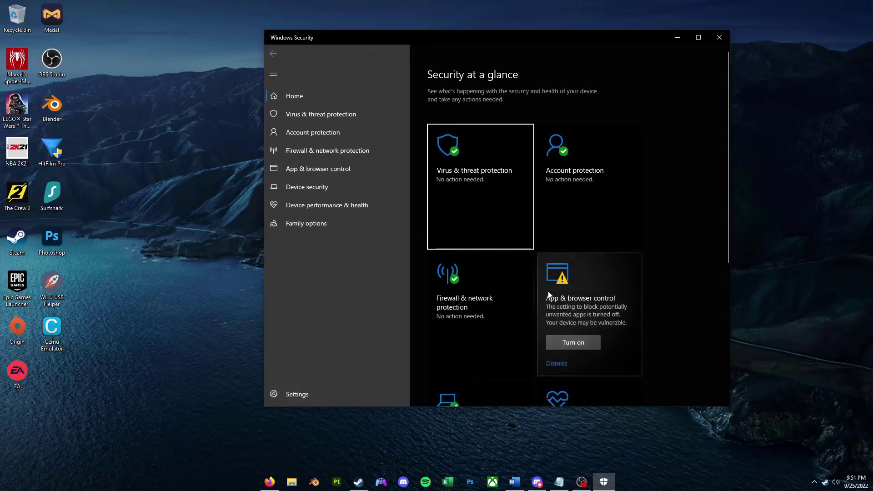
click(462, 173)
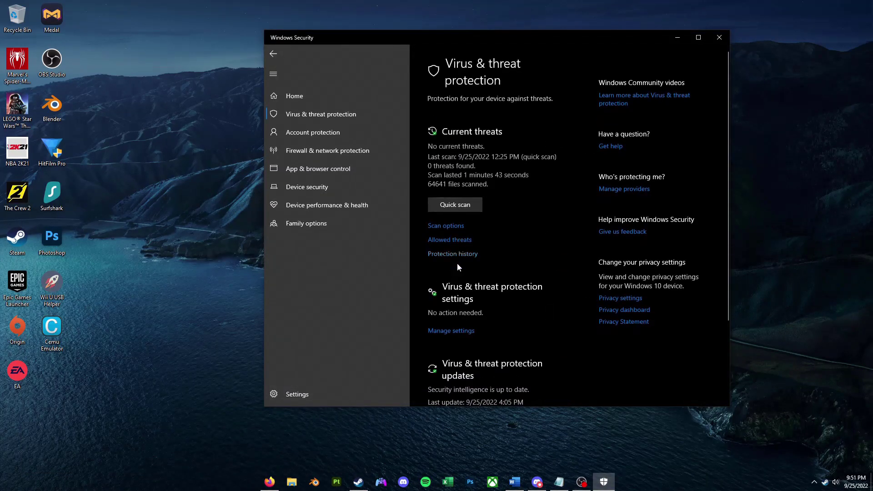
click(455, 331)
click(437, 198)
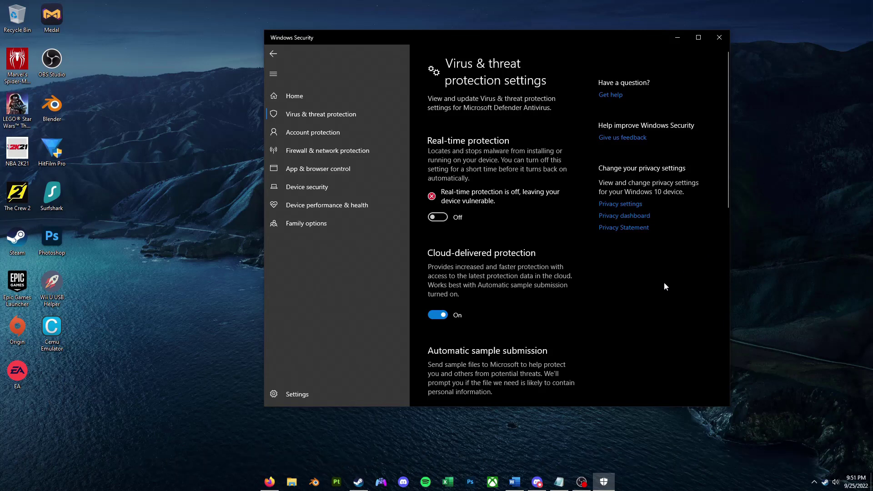
click(676, 38)
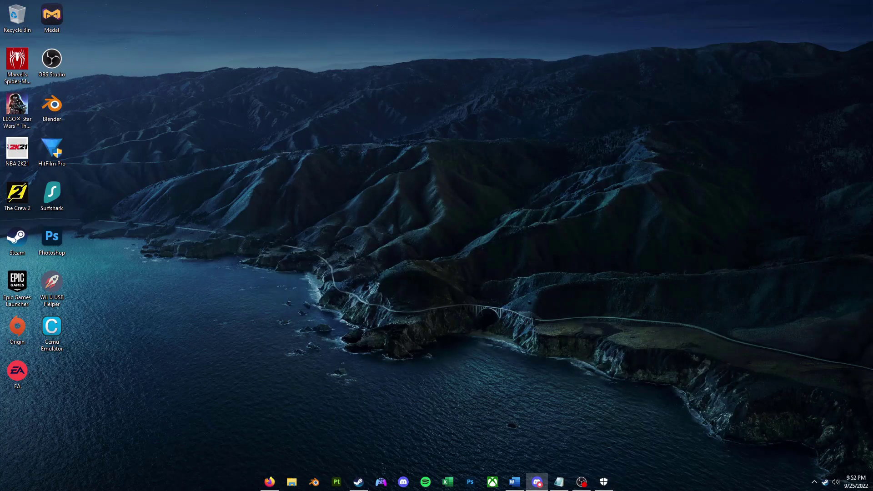
- In Firefox, review the blender.org, XPSTools v2.0.2 release and Spider-Man PC Modding Tool tabs
click(537, 481)
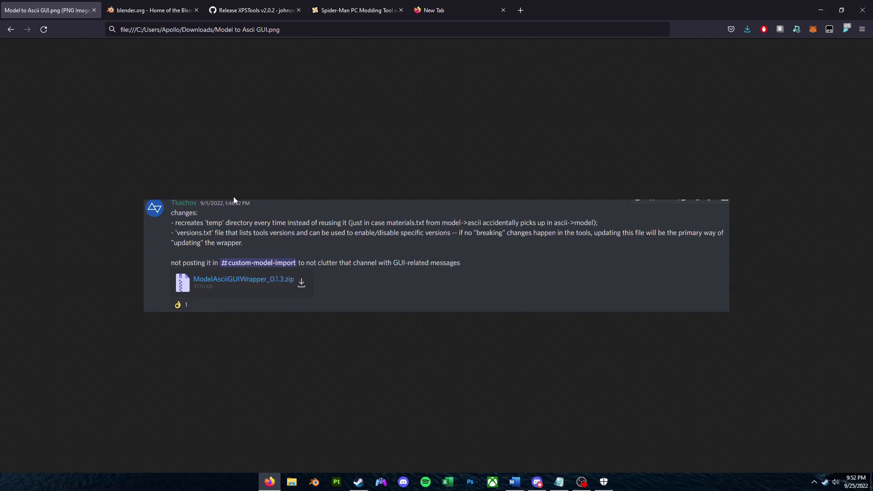
key(ctrl+Tab)
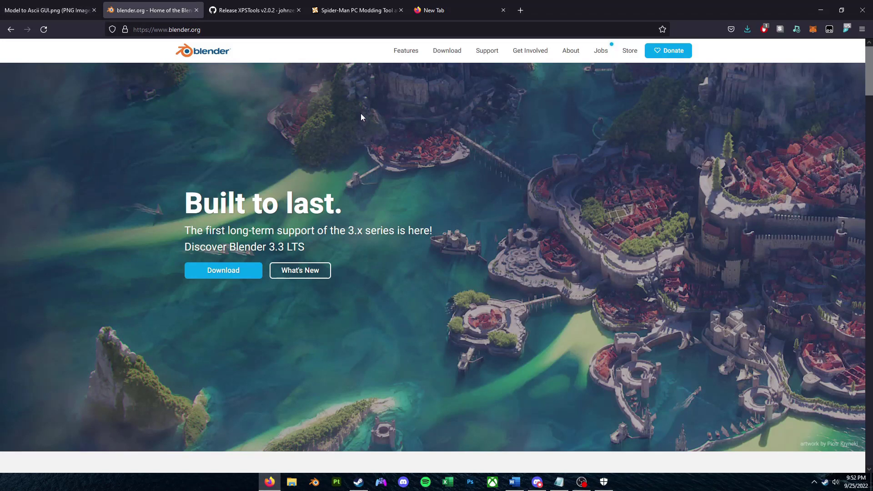
click(263, 10)
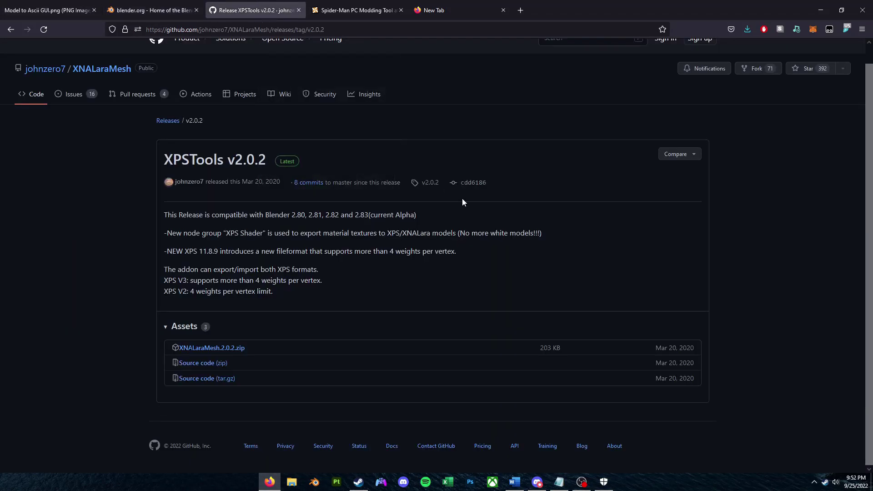
click(351, 10)
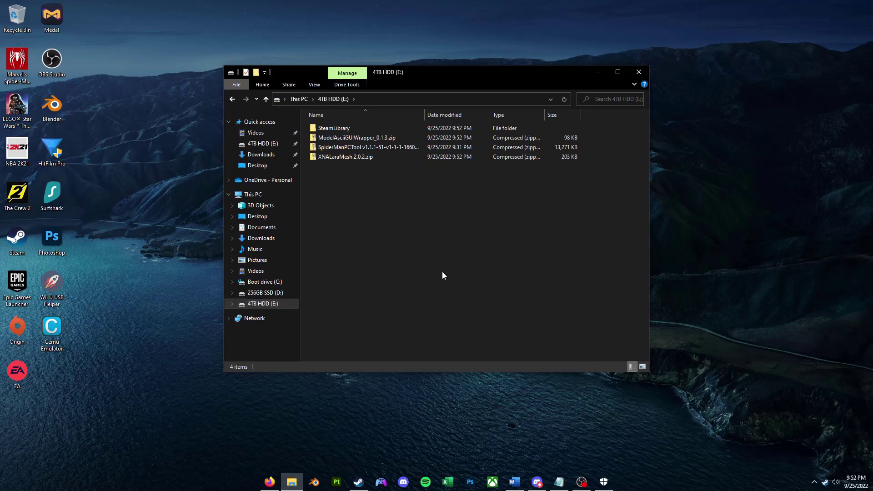
- Create 'Spider-man PC Modding' on E: and add 'My mods' and 'Tools' subfolders inside it
key(ctrl+shift+n)
text(Spider-m)
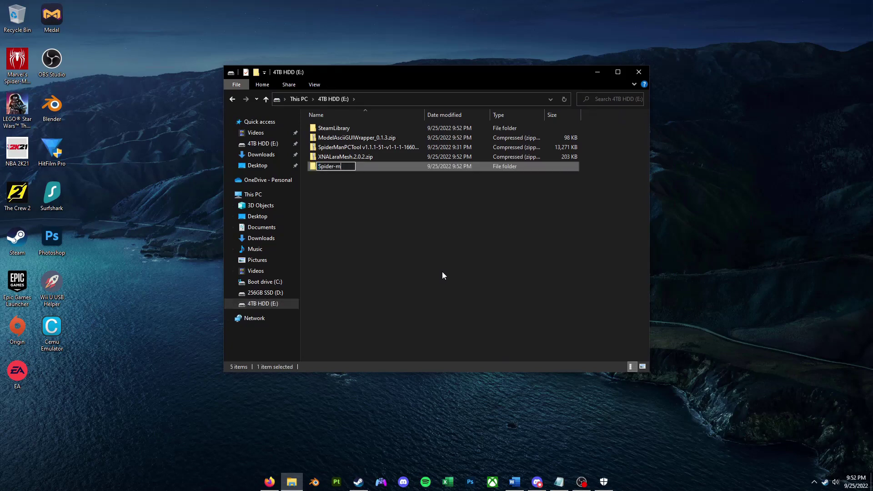
text(an PC Modding)
key(Return)
key(Return)
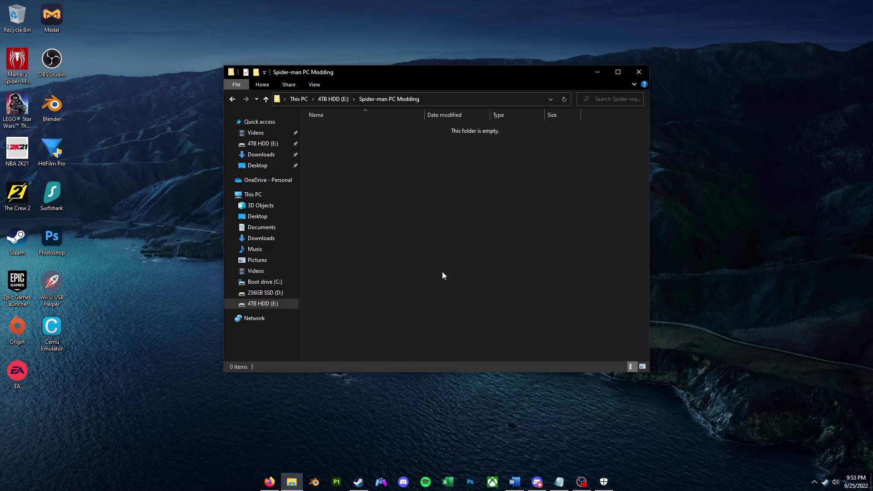
key(ctrl+shift+n)
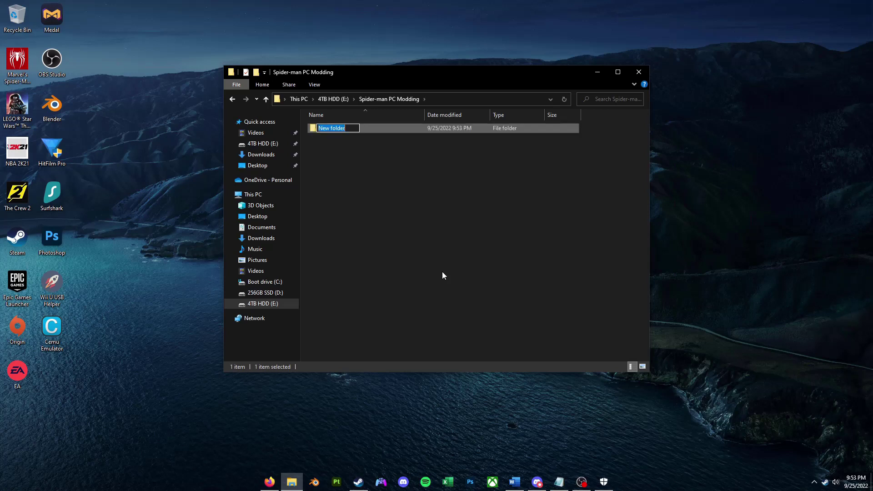
text(My mods)
key(Return)
key(ctrl+shift+n)
text(Tools)
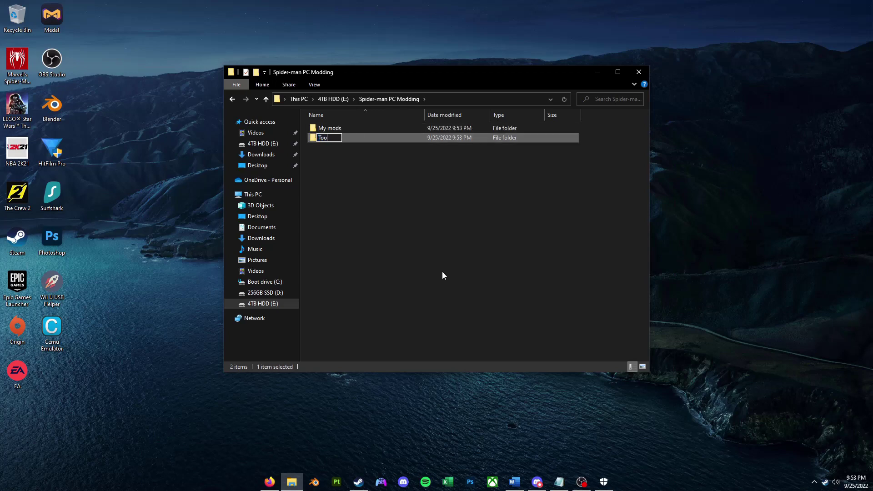
key(Return)
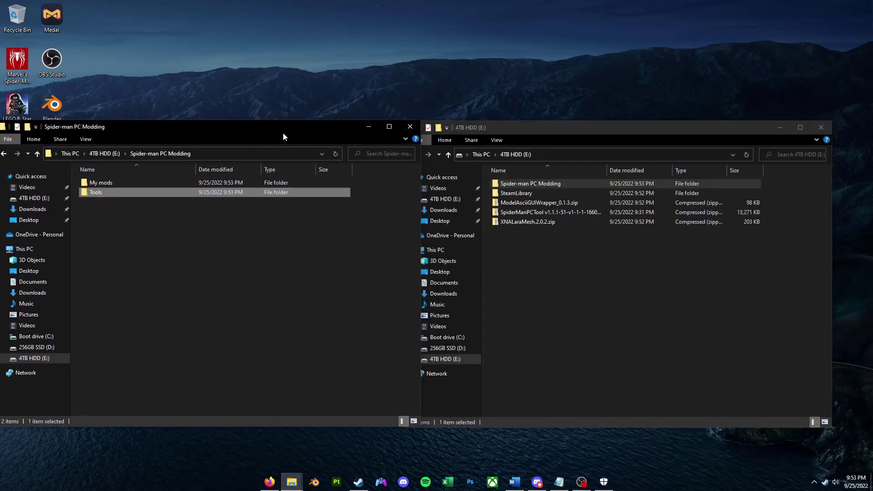
- Create a 'Mode To Ascii Converter' folder in Tools and copy the four ModelAsciiGUIWrapper_0.1.3.zip files into it
double_click(167, 195)
click(501, 203)
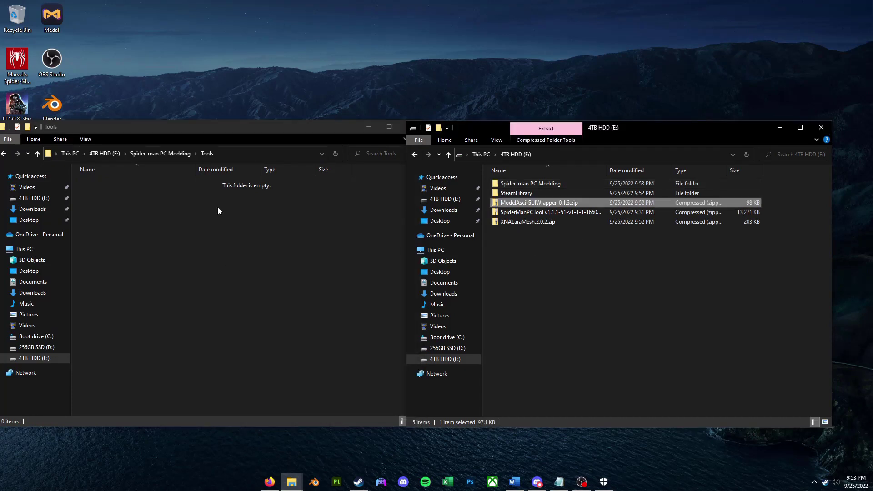
double_click(516, 204)
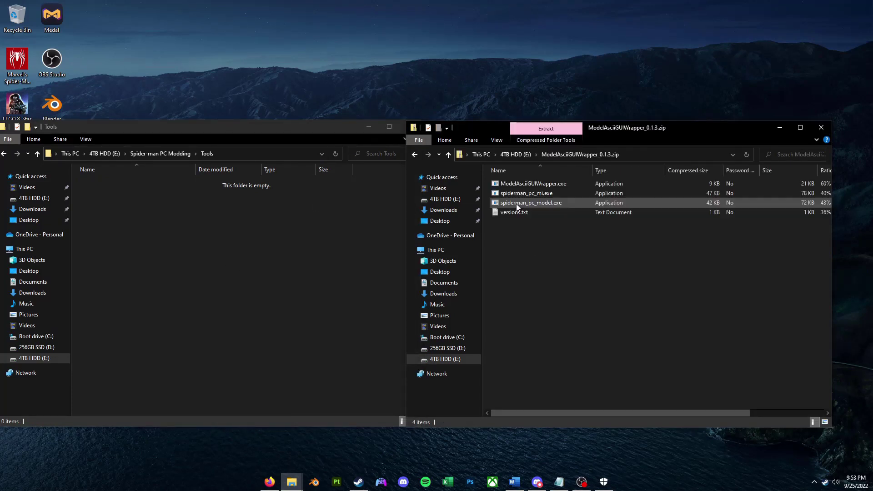
click(215, 279)
key(ctrl+shift+n)
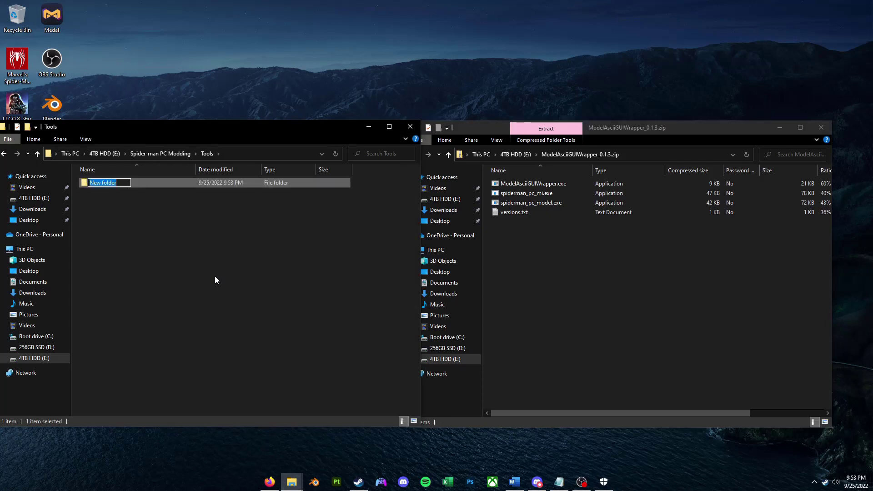
text(Mode To Ascii Con)
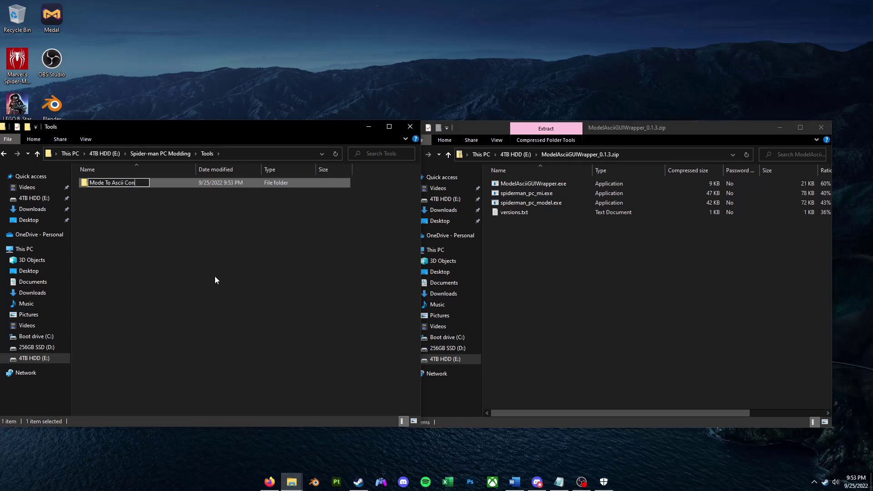
text(verter)
key(Return)
key(Return)
click(580, 224)
key(ctrl+a)
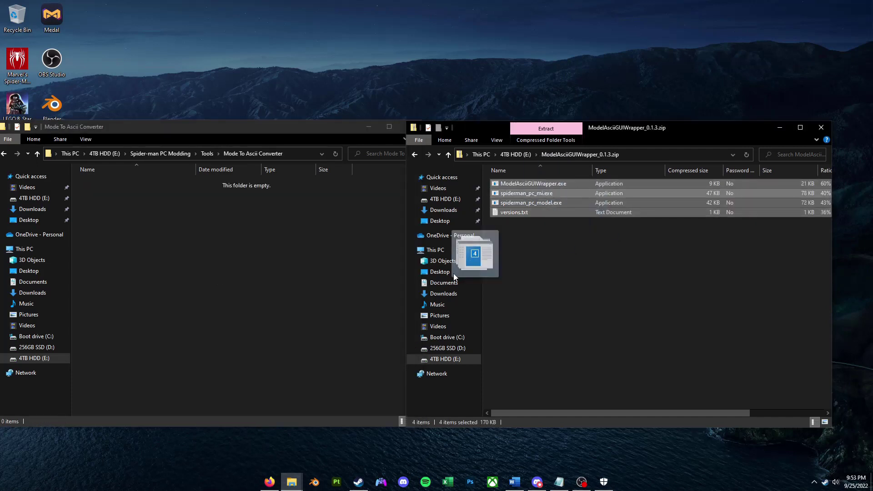
drag(377, 272, 190, 230)
- Create an 'SMPC Tool' folder in Tools and copy the SpiderManPCTool archive's files into it
key(alt+Up)
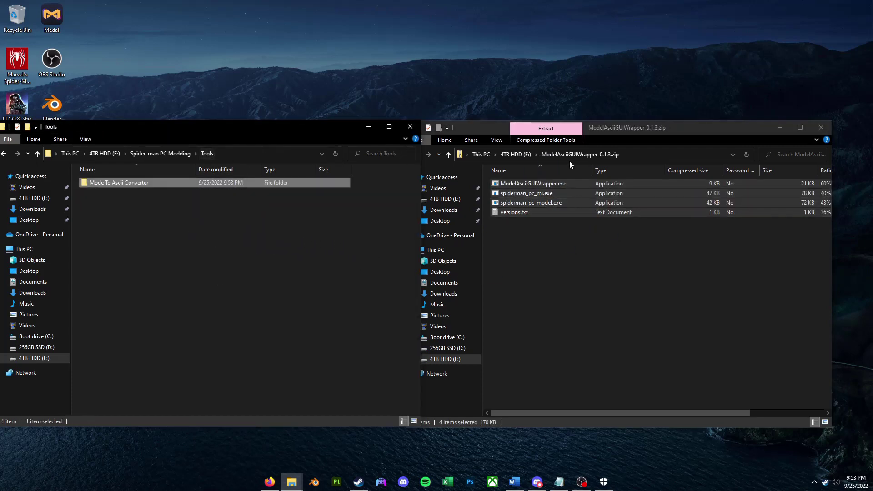
click(515, 154)
click(328, 306)
key(ctrl+shift+n)
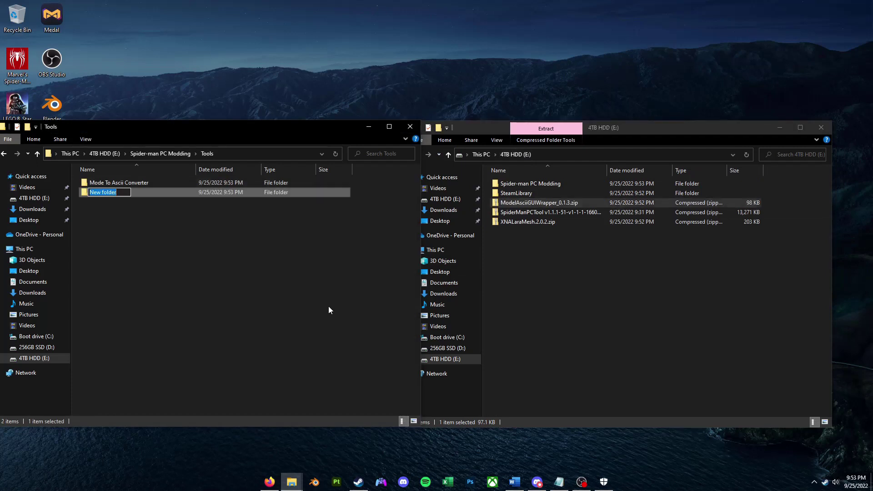
text(SMPC Tool)
key(Return)
key(Return)
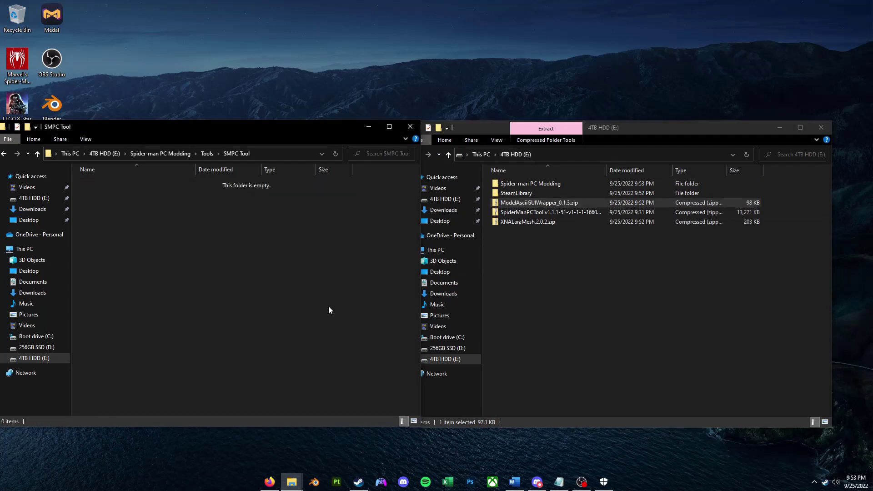
double_click(543, 212)
key(ctrl+a)
drag(525, 197, 264, 271)
- Create an 'XNALaraMesh' folder in Tools and move XNALaraMesh.2.0.2.zip into it
key(alt+Up)
click(221, 268)
key(ctrl+shift+n)
text(XNALaraMesh)
key(Return)
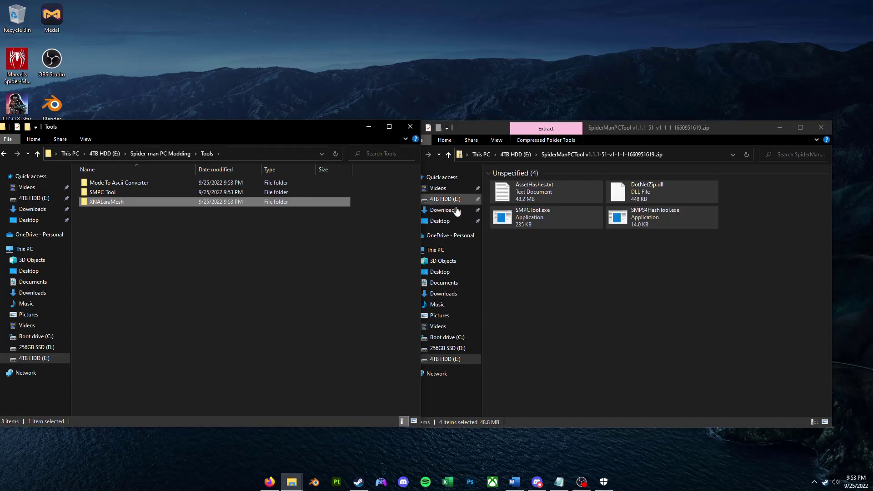
click(518, 155)
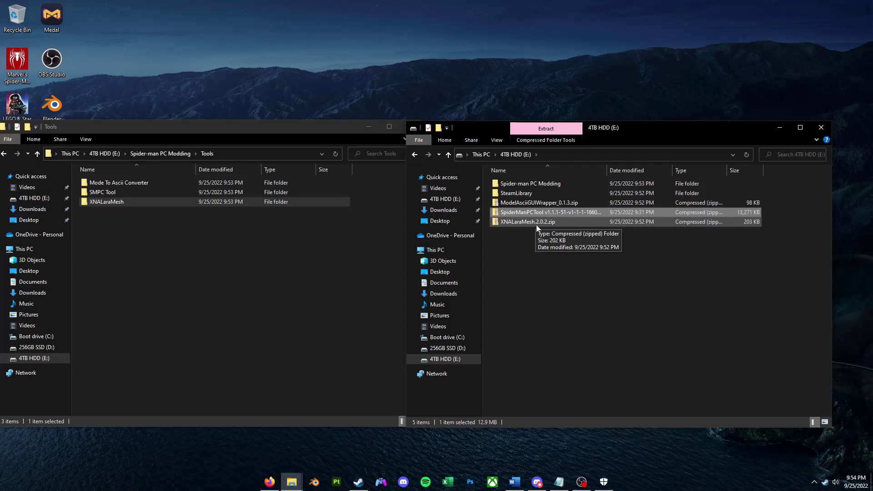
drag(537, 227, 127, 204)
double_click(119, 201)
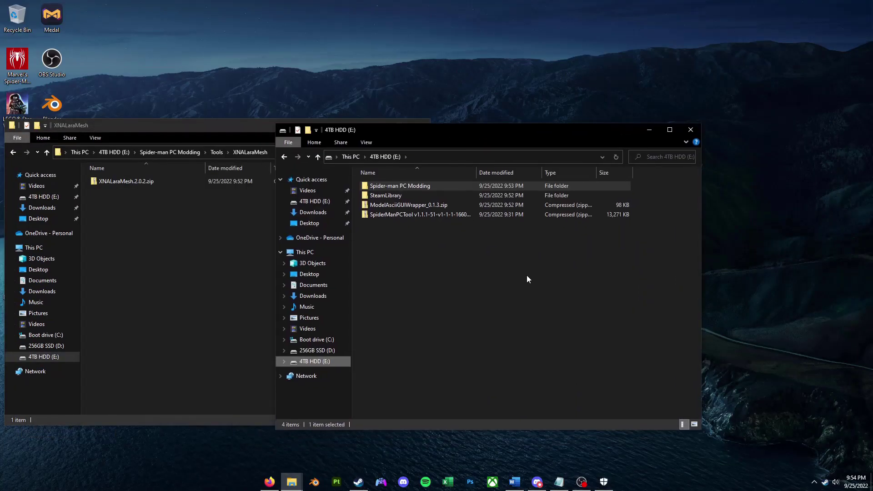
- Delete the two leftover zip archives from the E: drive and close that window
drag(543, 296, 389, 215)
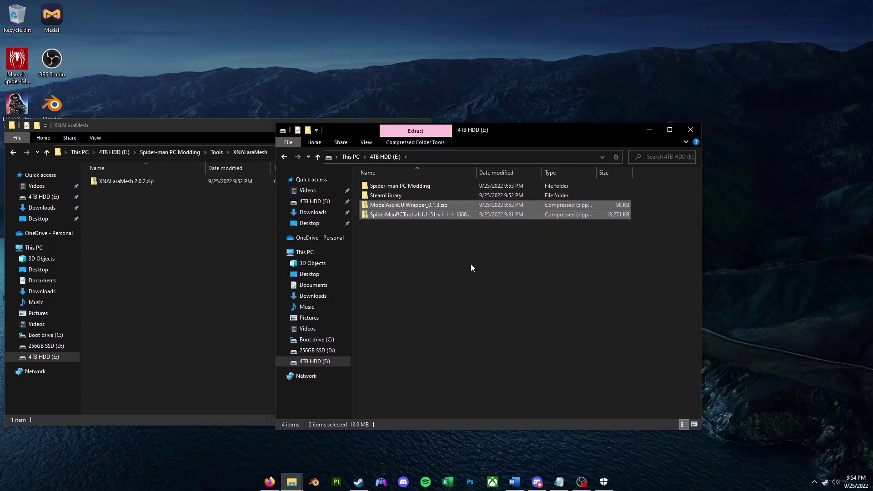
key(Delete)
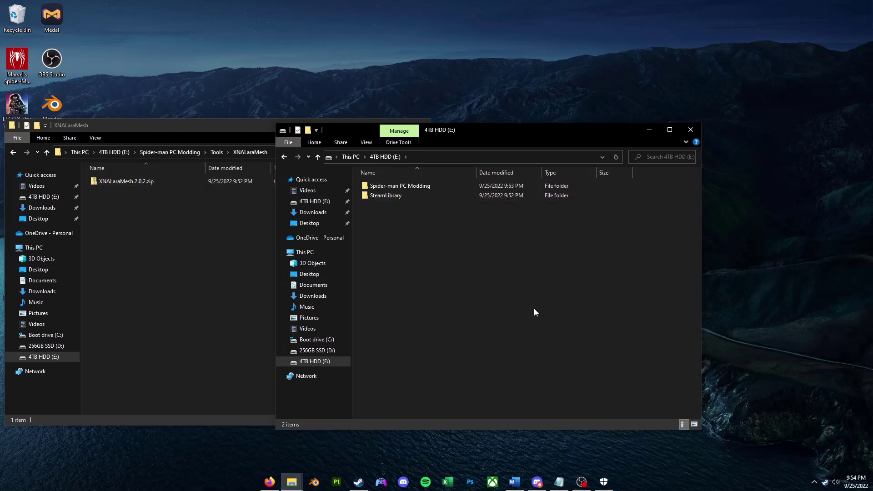
key(alt+F4)
- Launch SMPCTool.exe from the Tools\SMPC Tool folder
drag(256, 139, 505, 119)
click(462, 129)
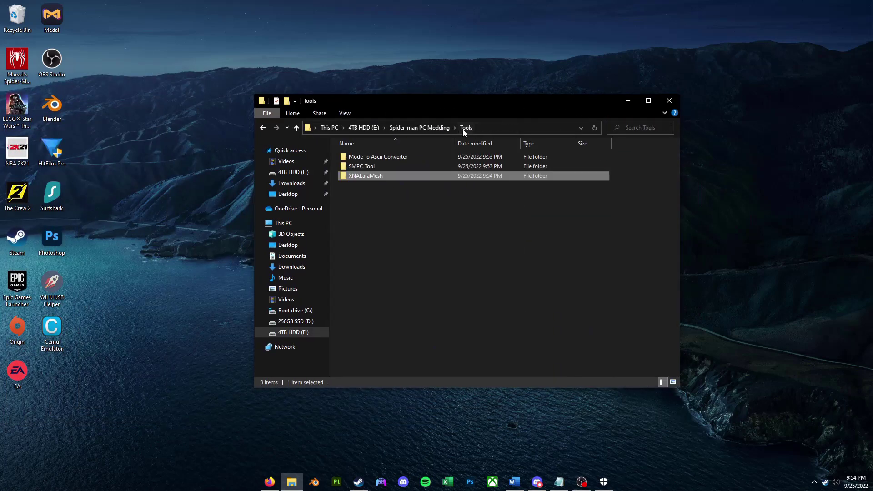
double_click(378, 166)
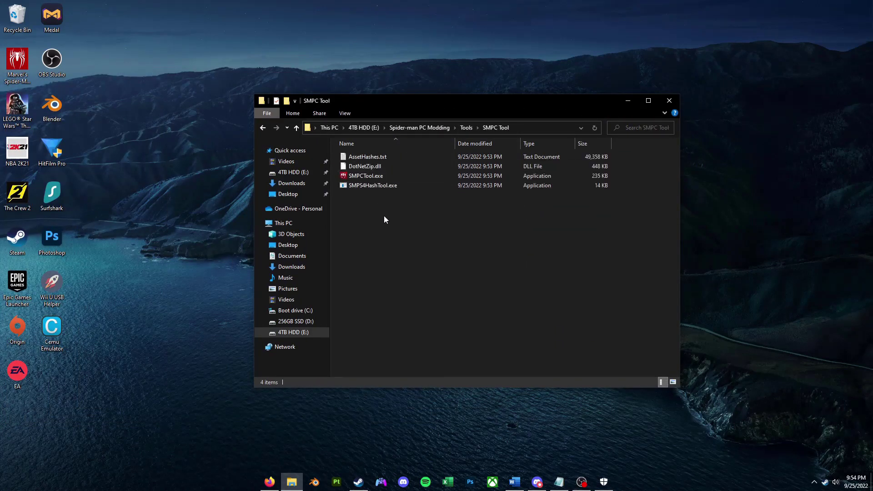
double_click(366, 177)
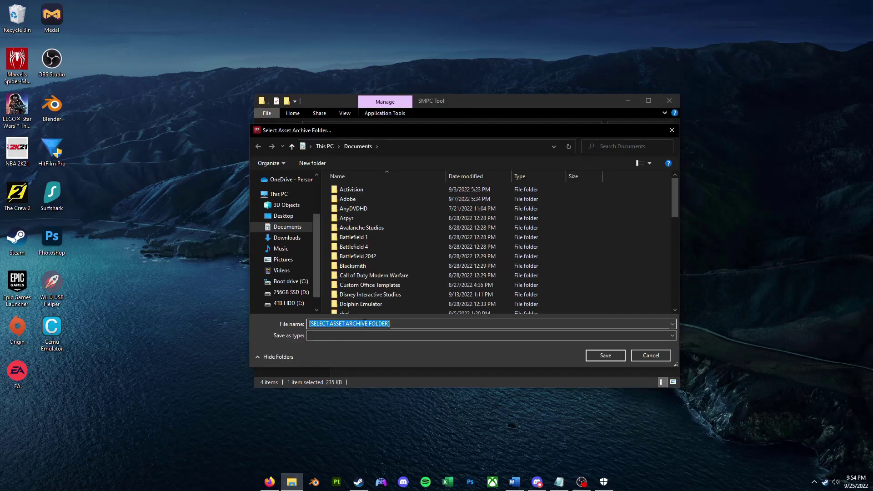
- Open Marvel's Spider-Man Remastered's install folder from Steam's Local Files properties and copy its path
mouse_move(359, 481)
click(358, 464)
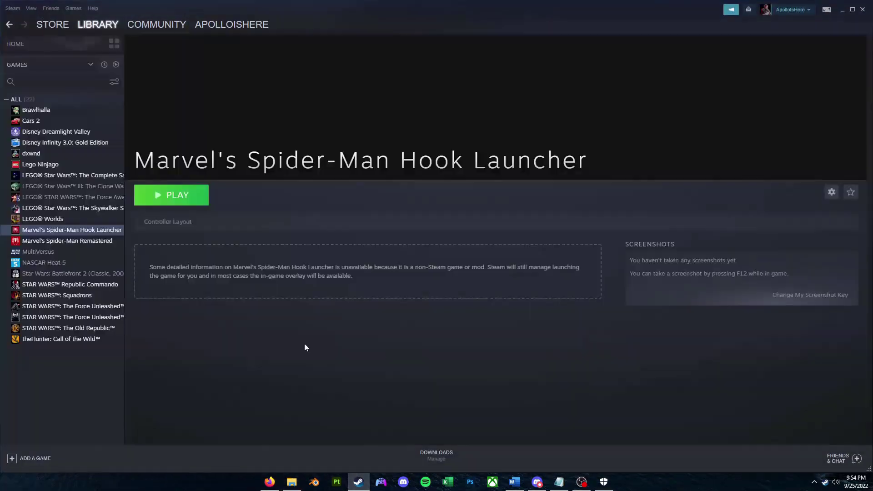
right_click(63, 240)
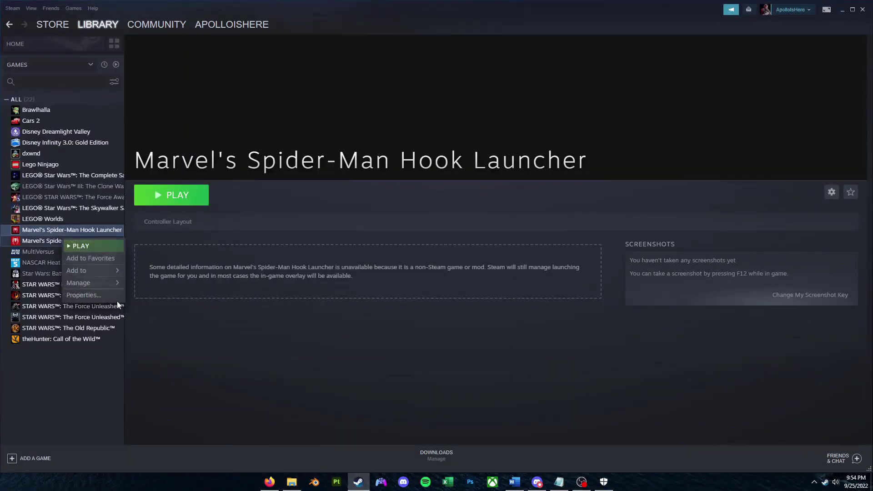
click(91, 296)
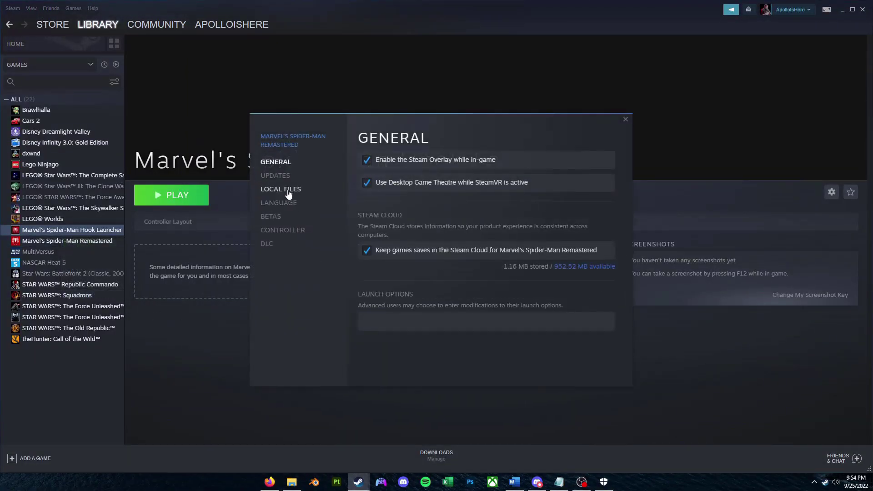
click(280, 189)
click(536, 159)
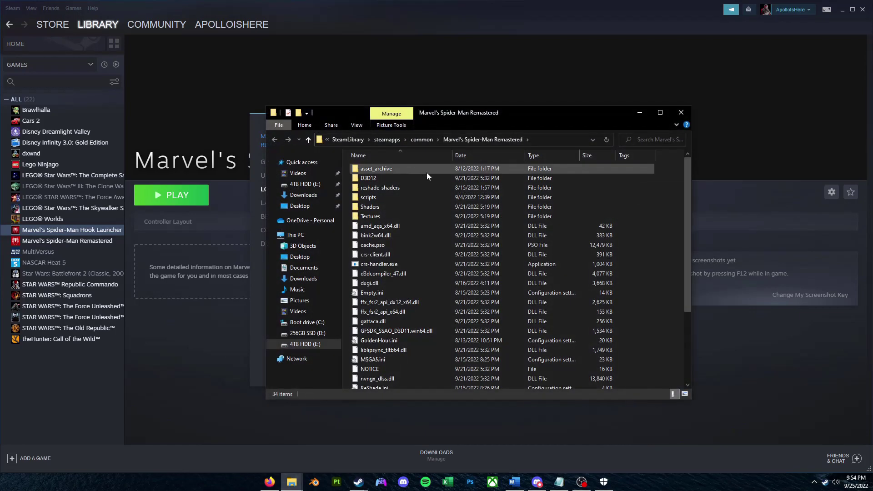
drag(478, 119, 273, 78)
click(347, 98)
key(ctrl+c)
- Paste the install path into the PC Tool dialog and save asset_archive as the asset archive folder
click(428, 147)
key(ctrl+v)
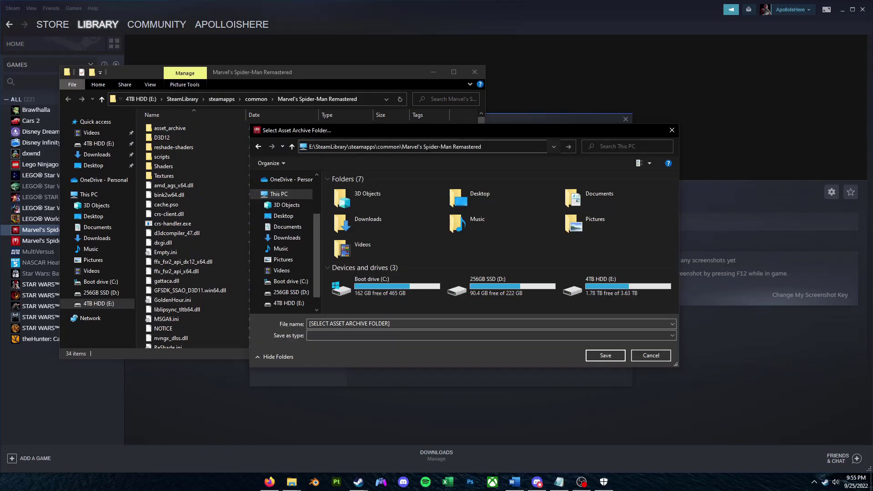
key(Return)
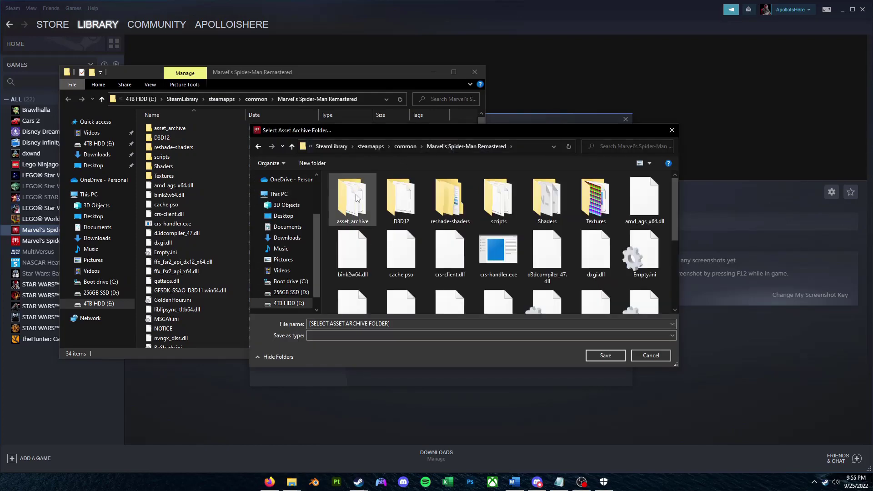
click(358, 208)
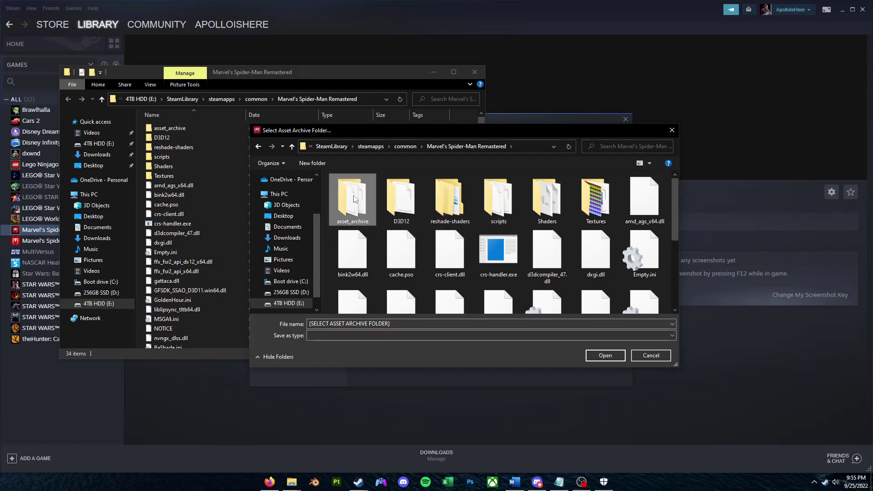
click(612, 355)
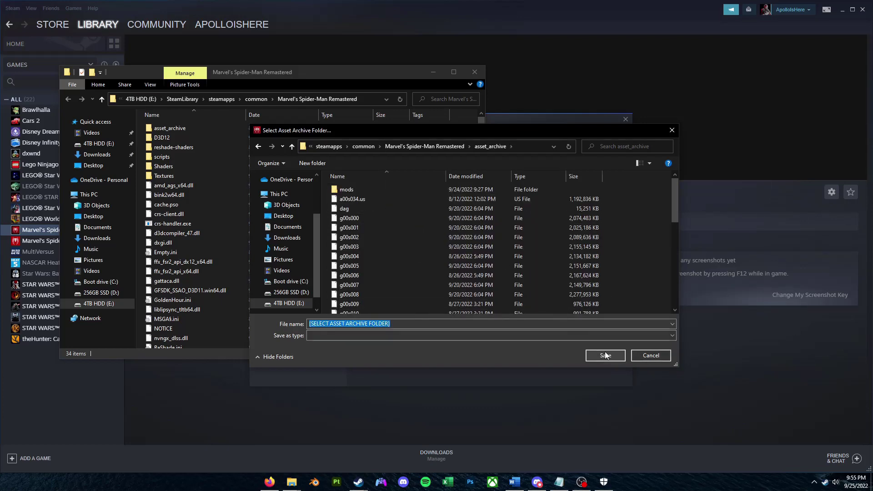
click(607, 355)
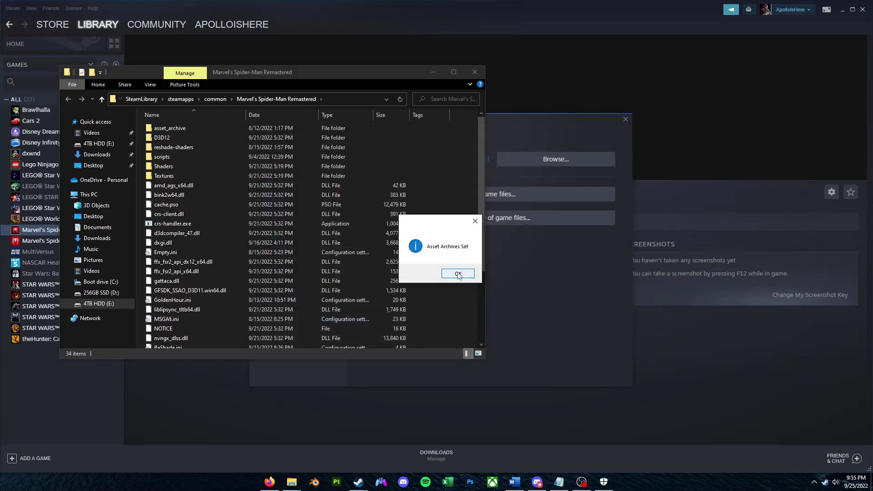
click(458, 274)
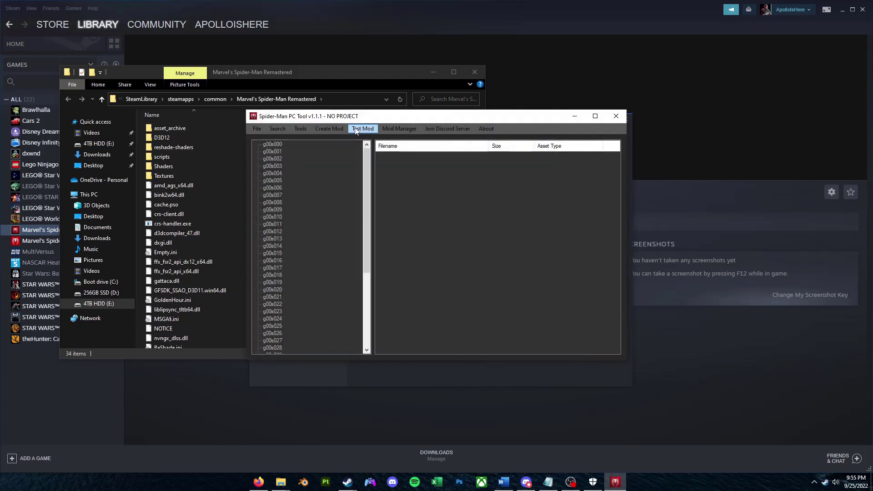
drag(358, 116, 430, 166)
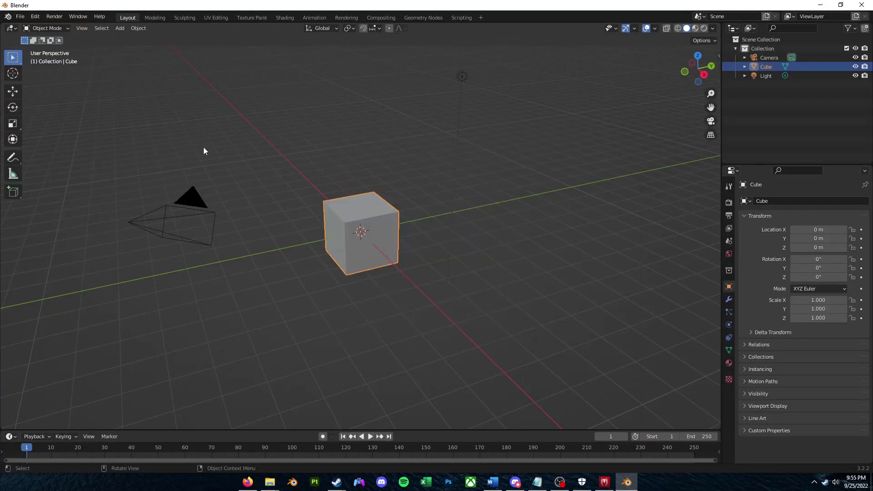
- Select the default cube, camera and light with A, then press X
key(a)
key(x)
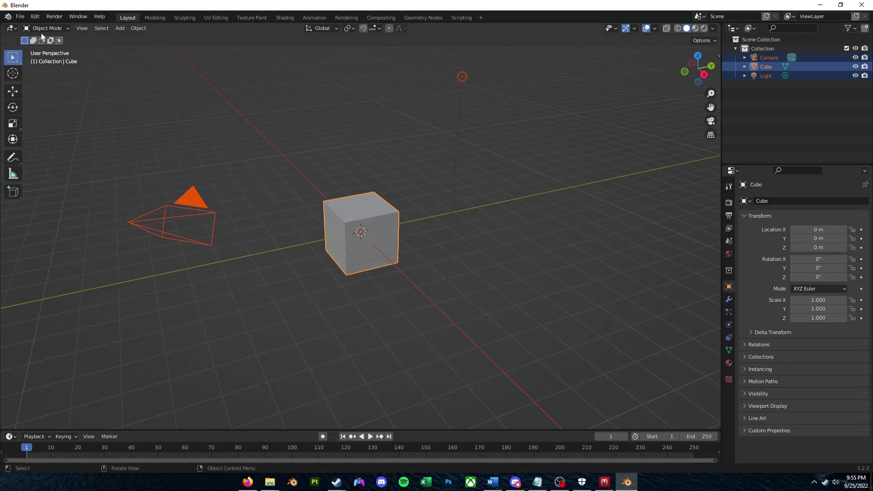
- Install E:\Spider-man PC Modding\Tools\XNALaraMesh\XNALaraMesh.2.0.2.zip as a Blender add-on via Preferences
click(35, 16)
click(61, 147)
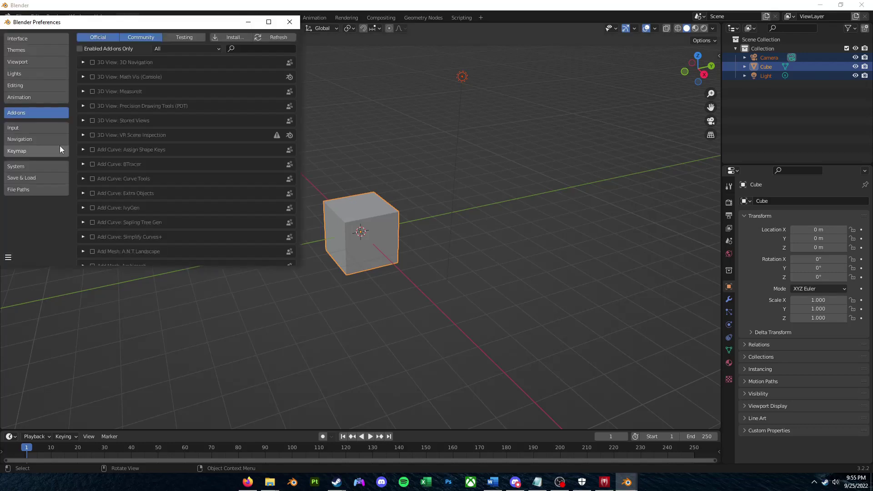
click(235, 37)
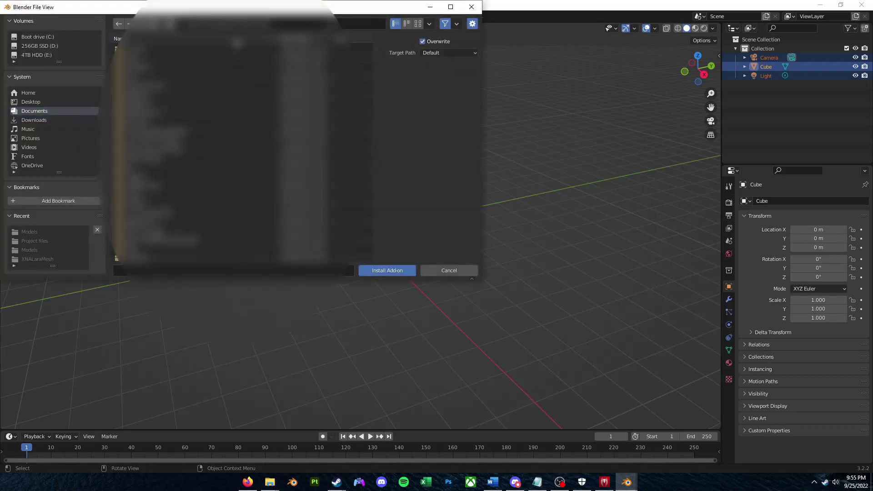
click(40, 54)
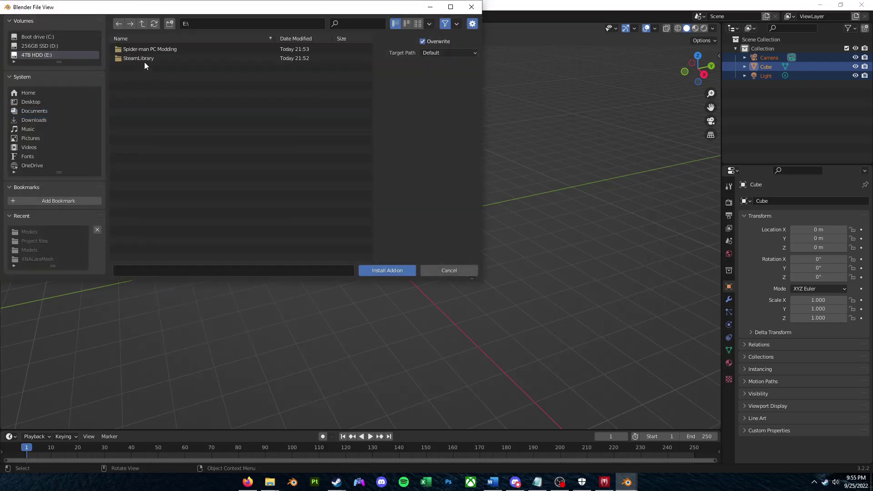
double_click(139, 50)
double_click(134, 56)
double_click(140, 68)
click(146, 48)
click(390, 270)
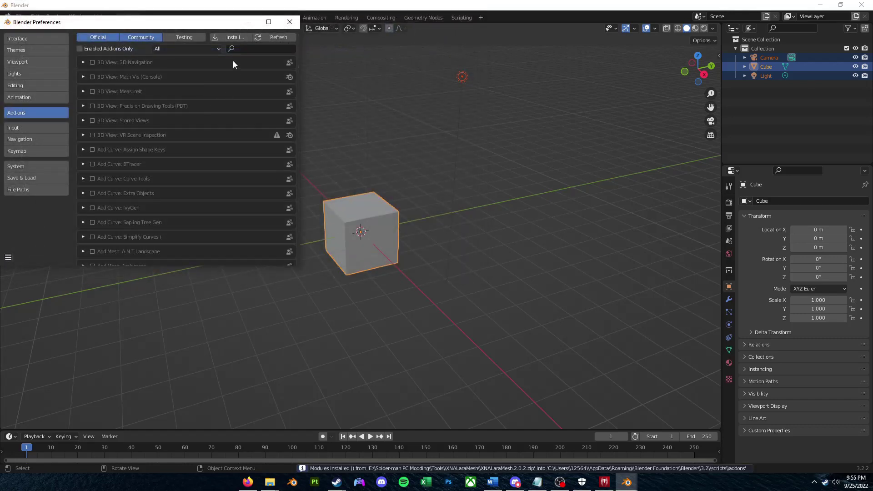
- Search the add-ons for 'xnal' to confirm XNALara/XPS Import/Export is enabled
click(248, 49)
text(xnal)
key(Return)
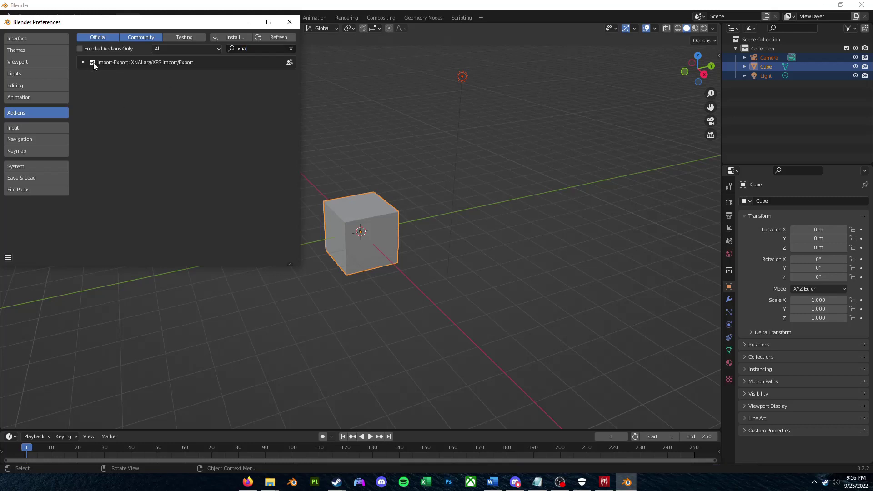
- Close Blender's Preferences, minimize Blender and reposition the PC Tool window
click(289, 23)
click(819, 4)
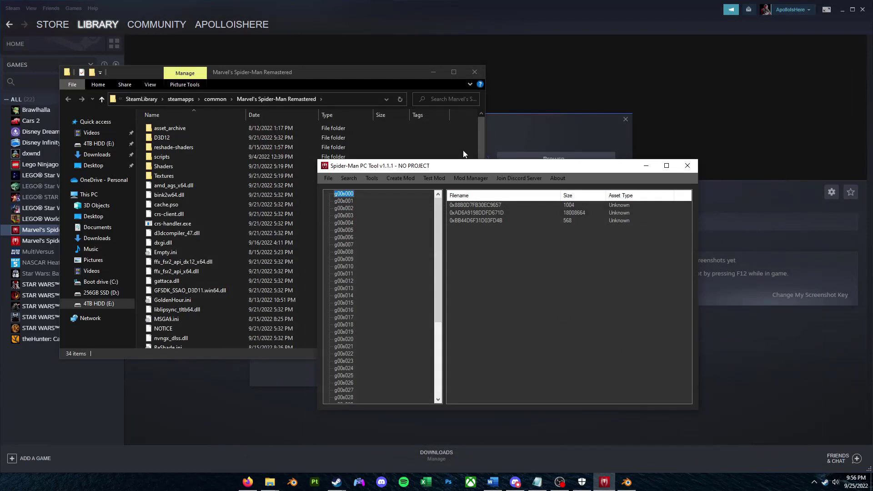
drag(462, 167, 372, 109)
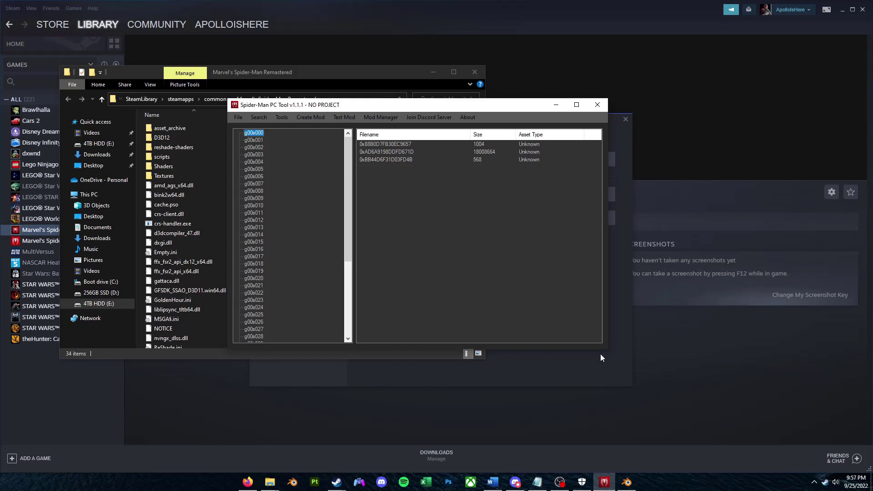
- Copy hero_spiderman_futurefoundation from Suit names.txt, then minimize the notes
click(537, 482)
drag(315, 110, 403, 165)
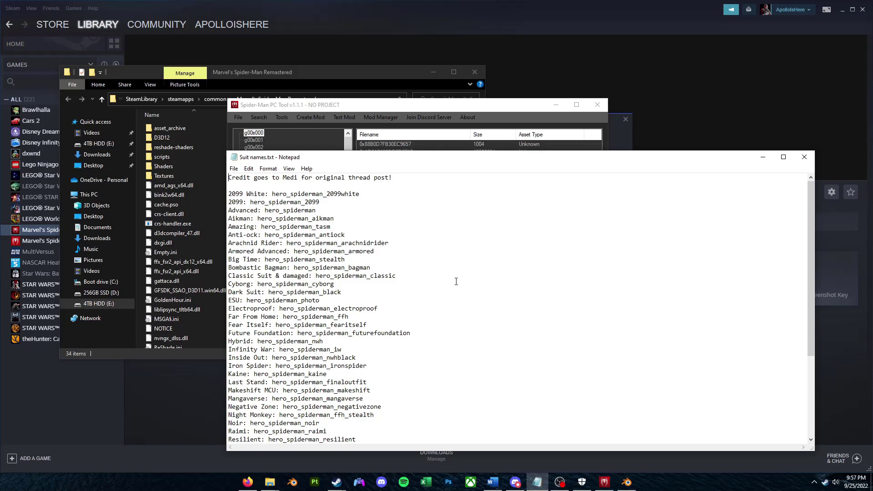
scroll(444, 294, down, 3)
scroll(441, 321, up, 3)
scroll(432, 296, down, 4)
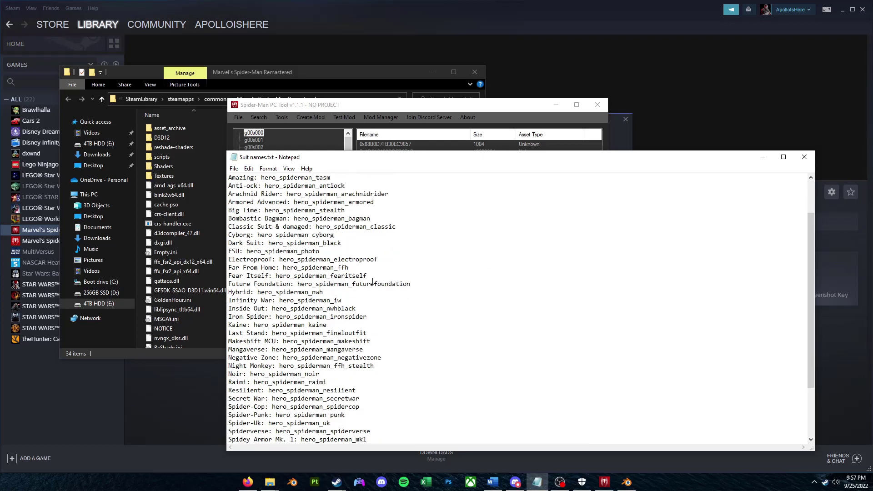
drag(427, 234, 297, 237)
key(ctrl+c)
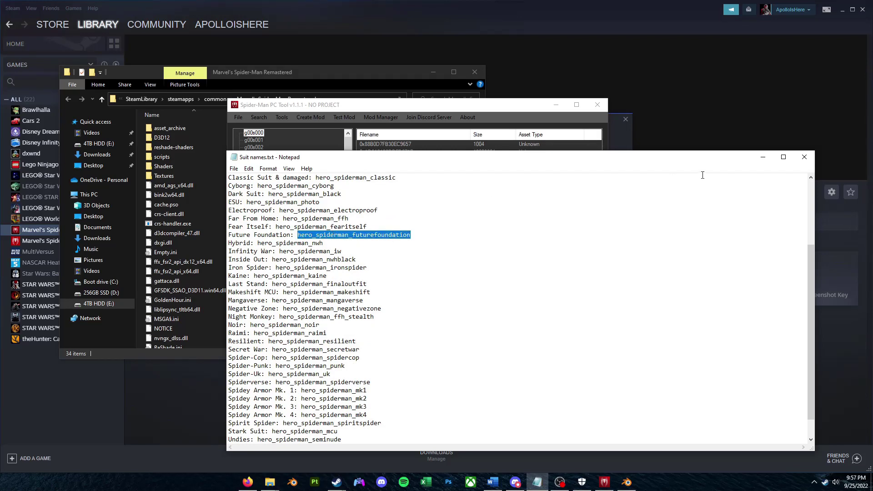
click(762, 157)
- Find hero_spiderman_futurefoundation with the .model filter and open the matching result
click(259, 118)
click(270, 127)
click(370, 171)
key(ctrl+v)
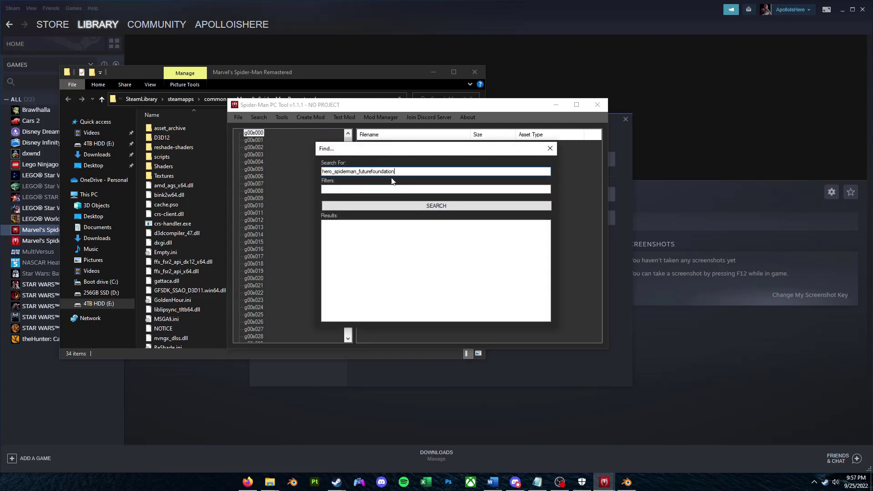
click(360, 189)
text(.model)
click(348, 206)
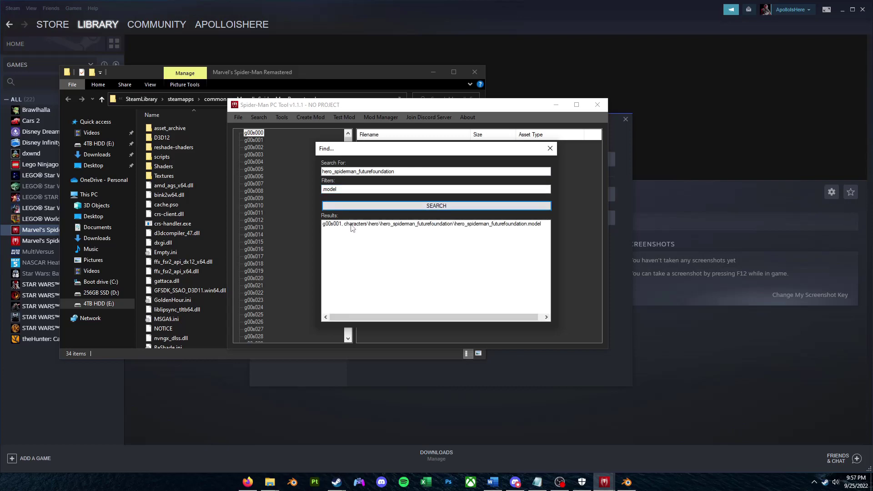
double_click(351, 224)
- Extract the found model asset, browsing to E:\Spider-man PC Modding\My mods
right_click(380, 144)
click(409, 149)
click(269, 291)
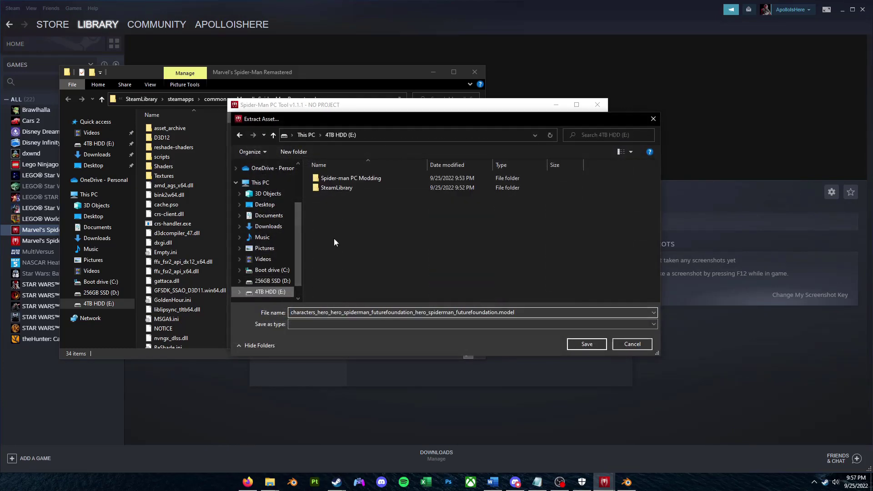
double_click(360, 181)
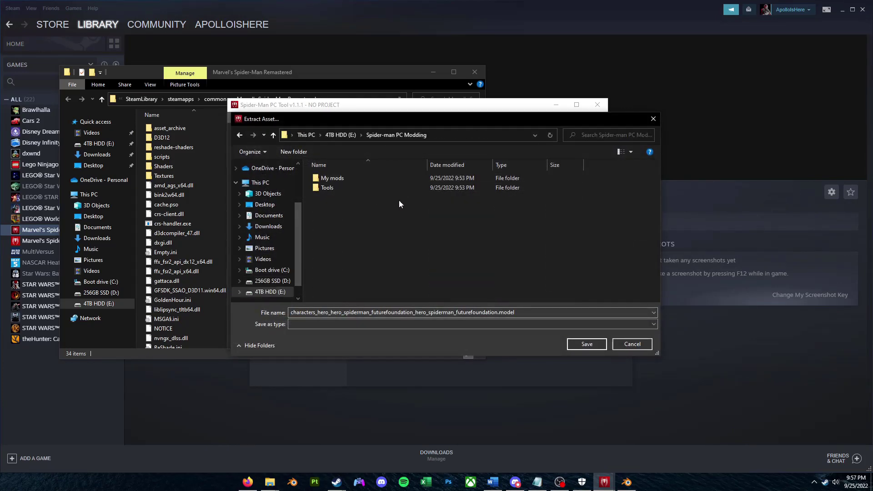
double_click(350, 178)
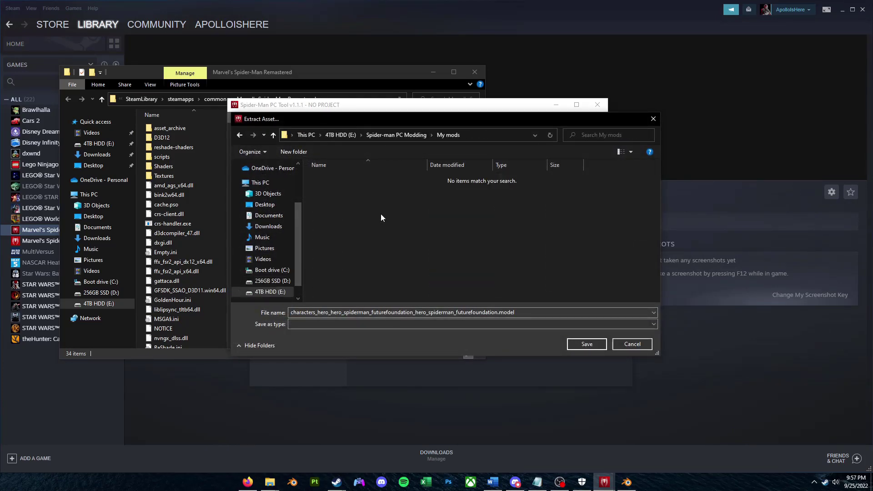
- Create 'Tutorial Suit\Model extract' folders in My mods and save the extracted model there
key(ctrl+shift+n)
text(Tutorial)
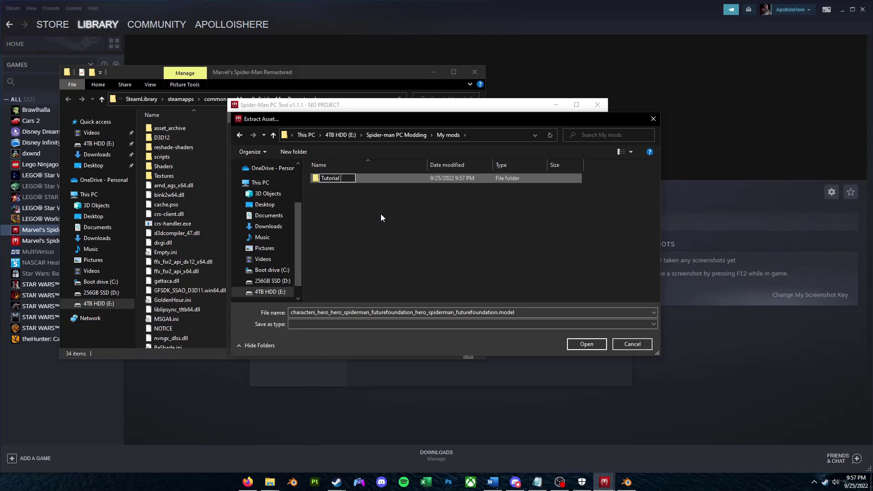
text( Suit)
key(Return)
key(Return)
key(ctrl+shift+n)
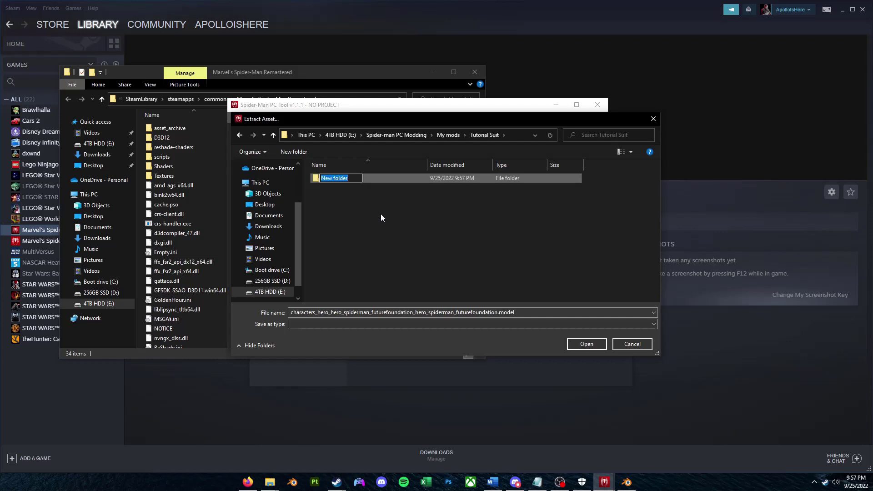
text(Model extract)
key(Return)
key(Return)
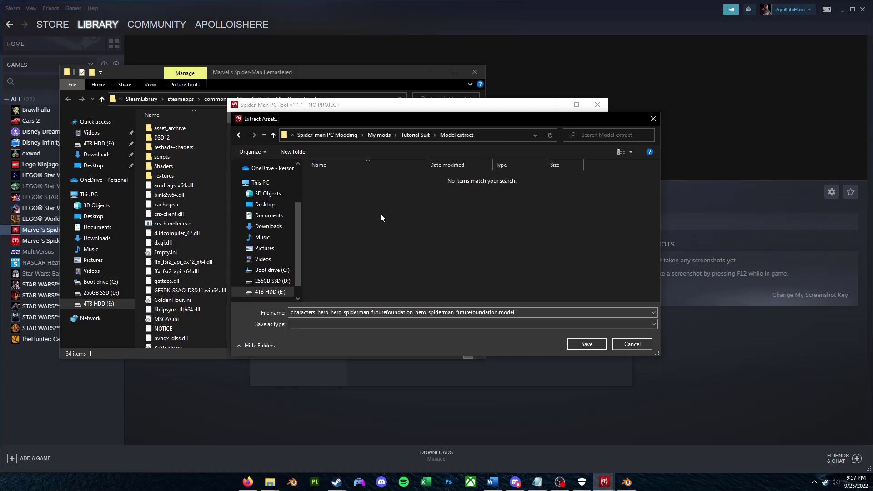
click(586, 344)
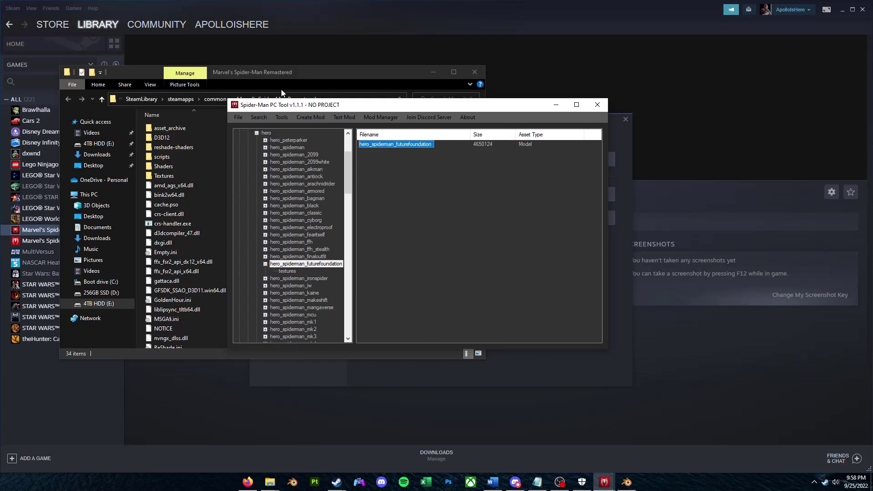
- Rename the misspelled converter folder in Spider-man PC Modding\Tools to 'Model To Ascii Converter'
click(274, 76)
click(148, 99)
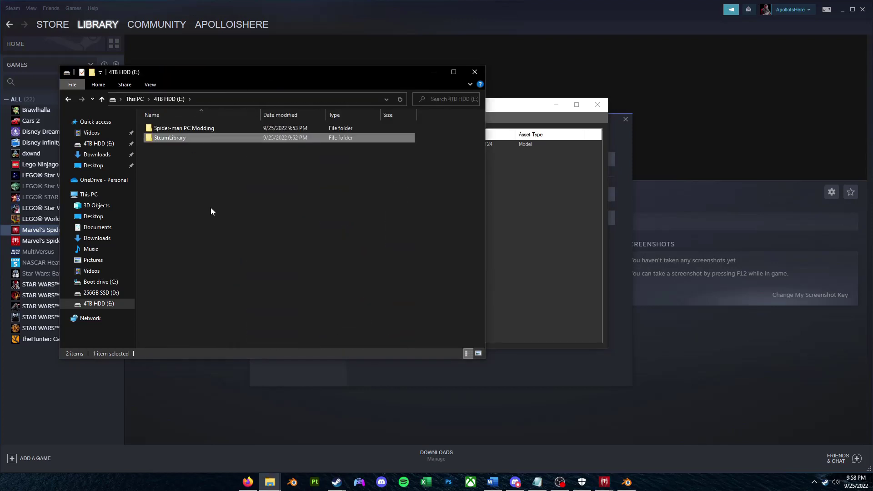
double_click(174, 128)
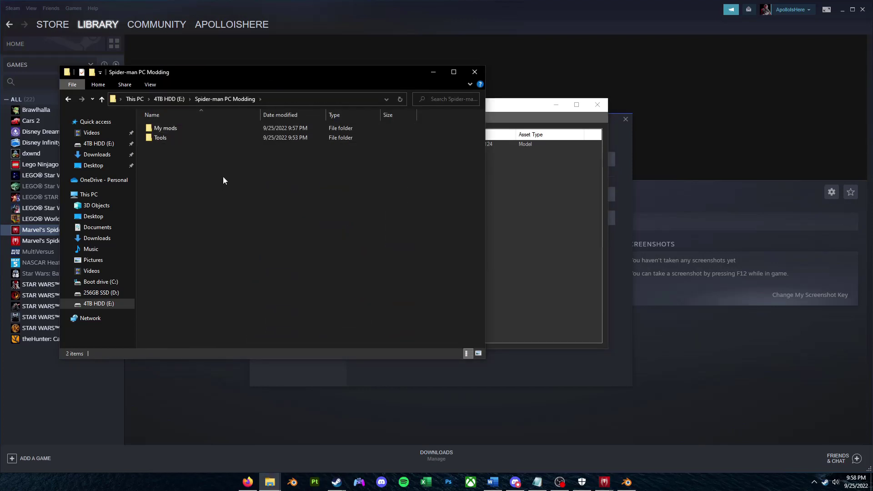
double_click(161, 138)
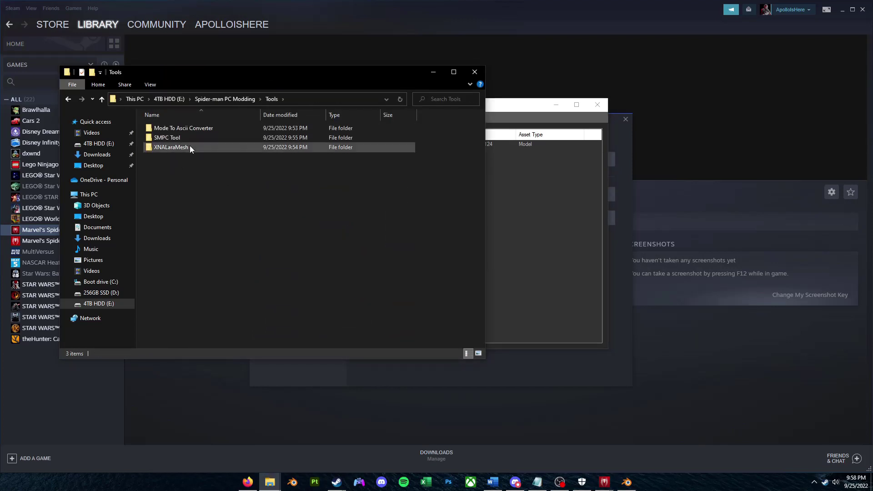
click(178, 130)
click(179, 131)
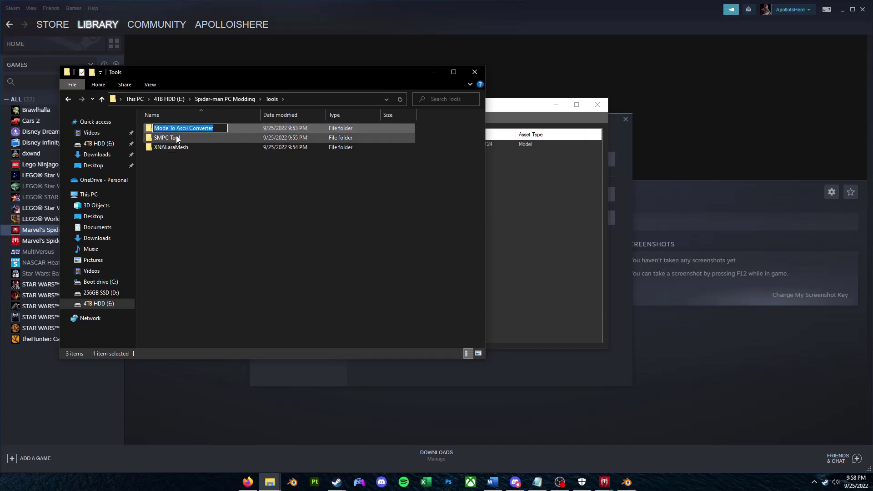
click(168, 128)
text(l)
key(Return)
key(Return)
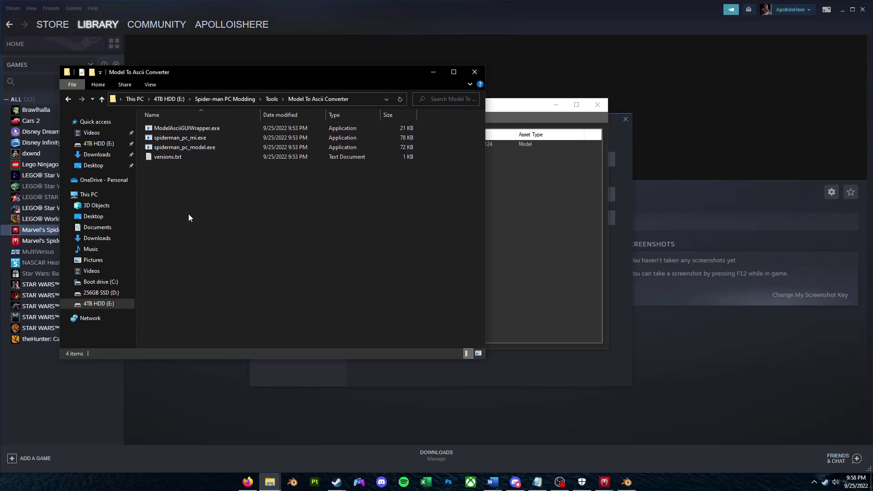
- Launch ModelAsciiGUIWrapper.exe and allow it to run past the SmartScreen warning
double_click(172, 129)
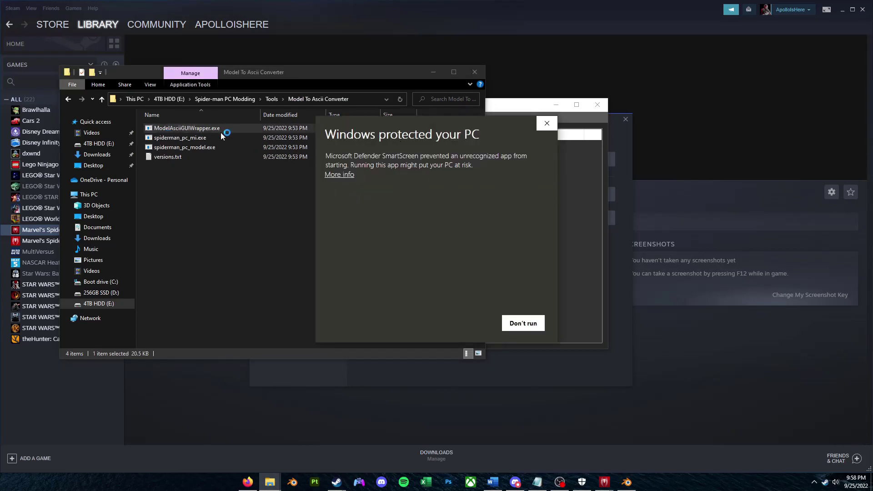
click(343, 176)
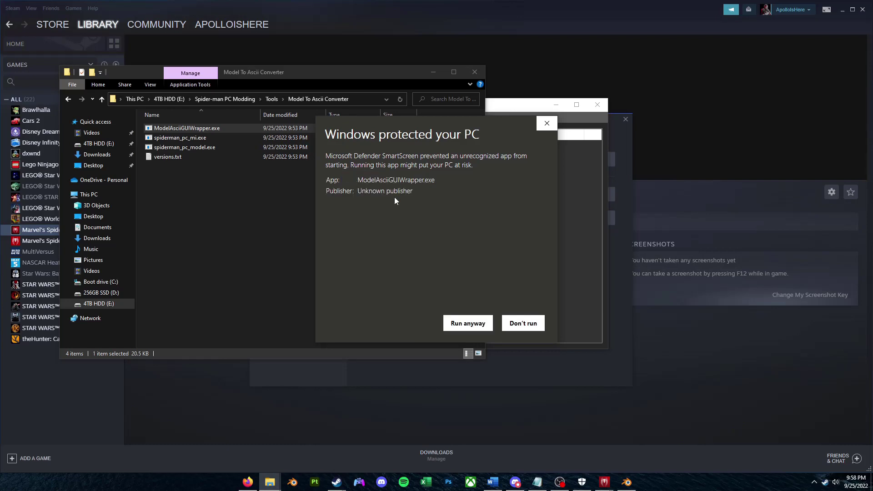
click(454, 322)
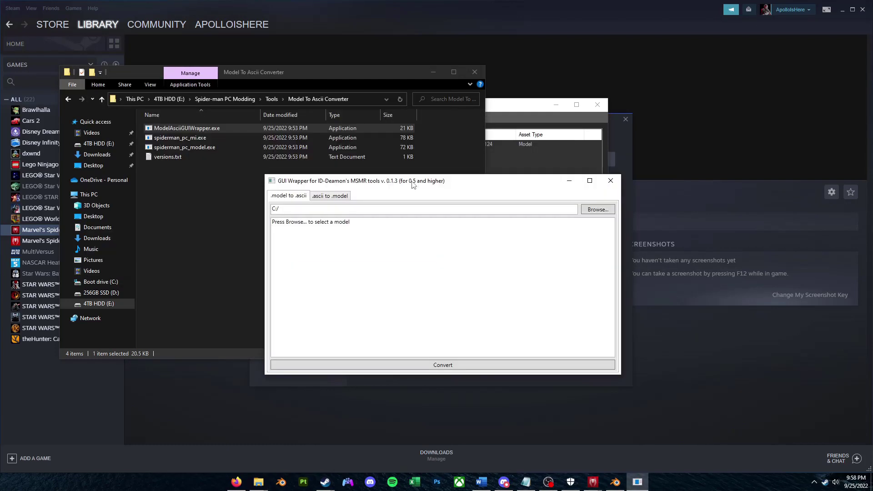
- Convert the futurefoundation .model from My mods\Tutorial Suit\Model extract to .ascii in that folder
click(276, 196)
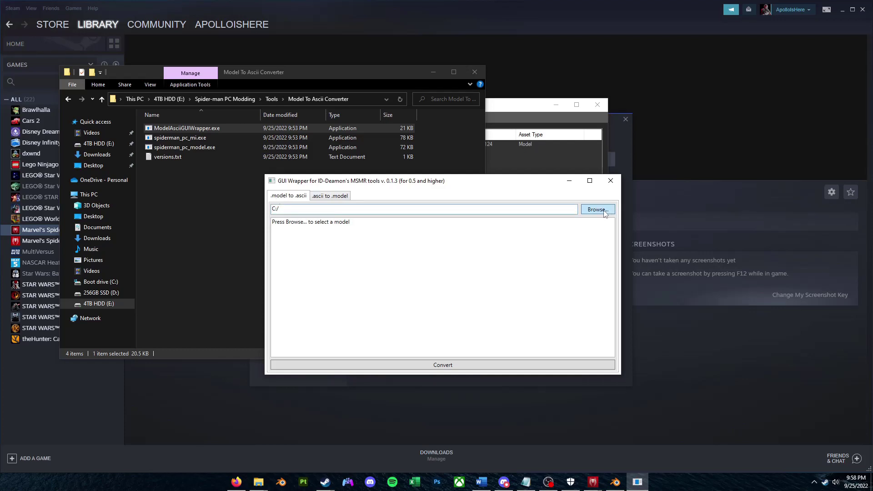
click(596, 210)
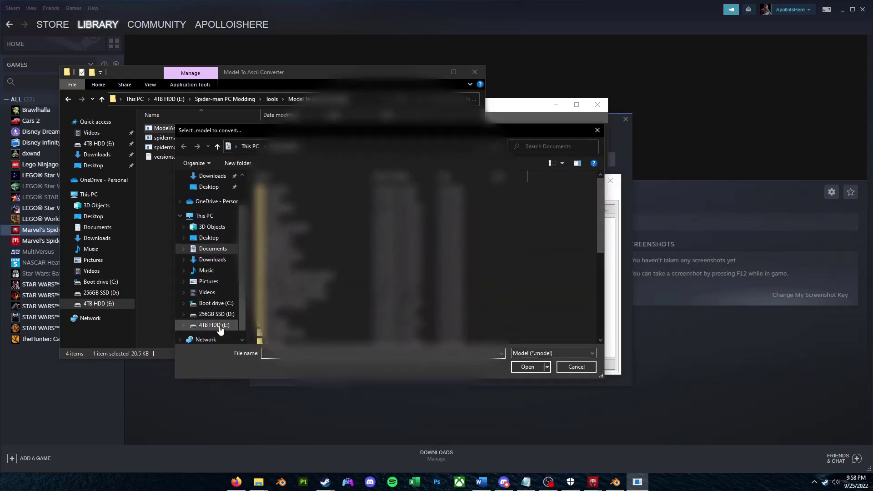
click(220, 327)
double_click(295, 191)
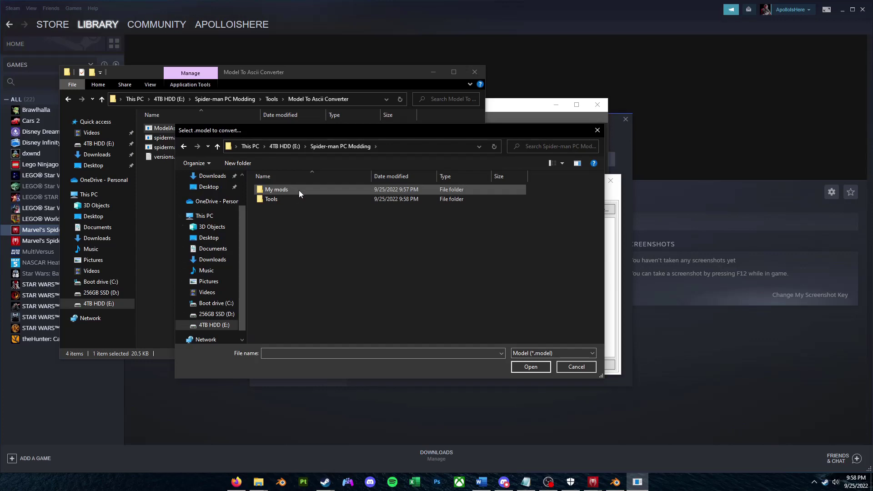
double_click(298, 190)
double_click(283, 190)
double_click(282, 190)
click(354, 189)
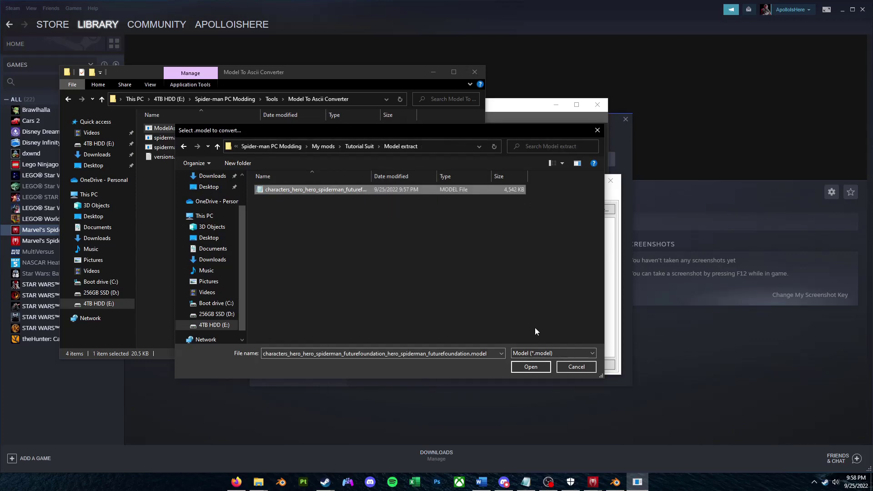
click(530, 367)
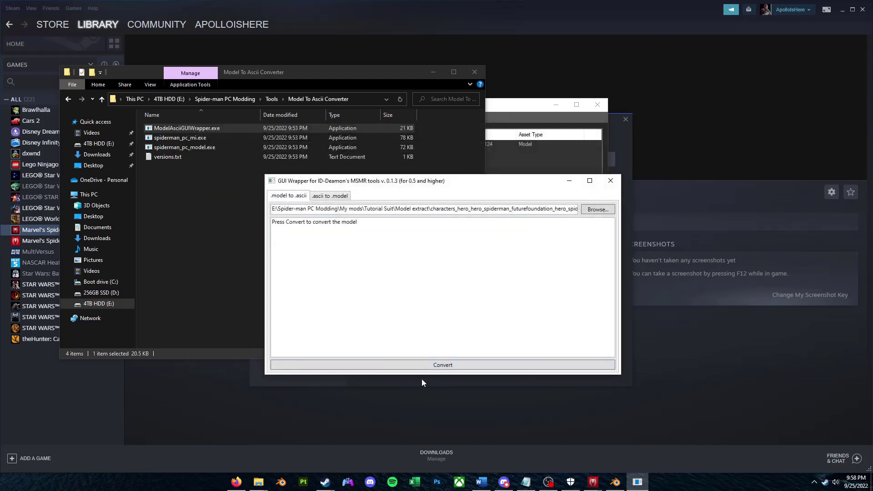
click(429, 364)
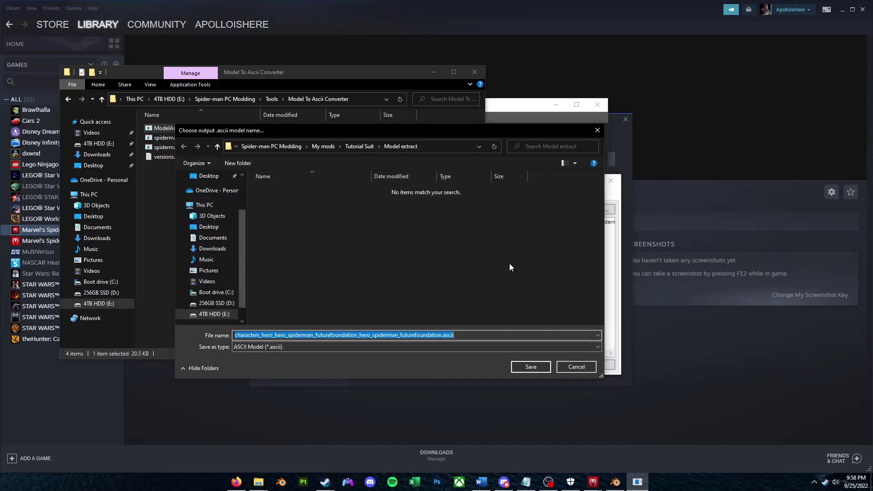
click(533, 367)
- Browse to My mods\Tutorial Suit\Model extract and widen the Name column to show full file names
click(225, 98)
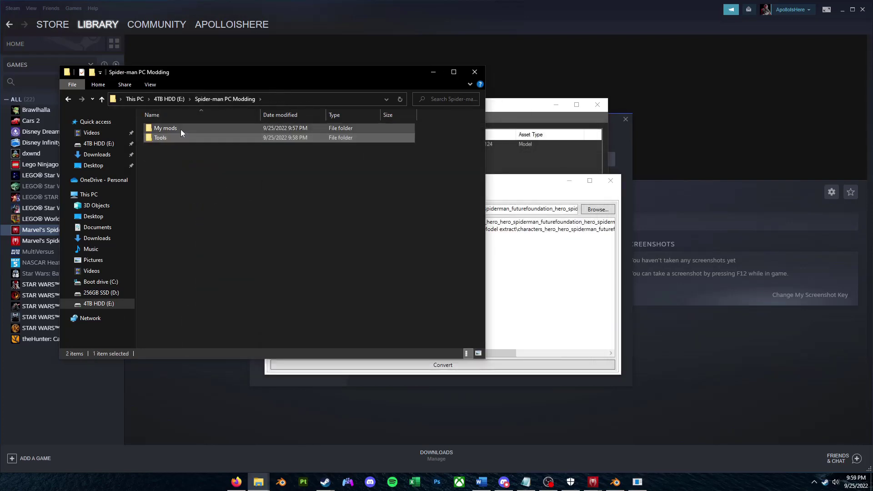
double_click(181, 129)
double_click(180, 129)
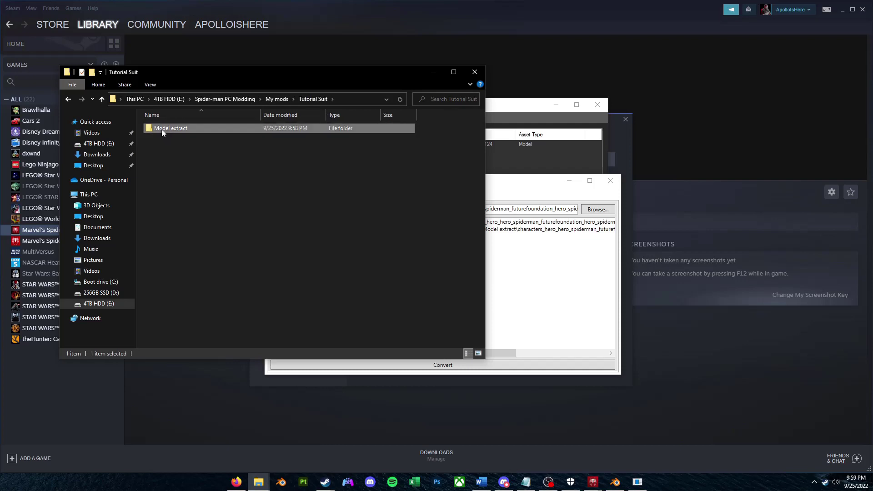
double_click(162, 129)
drag(262, 114, 425, 114)
click(378, 128)
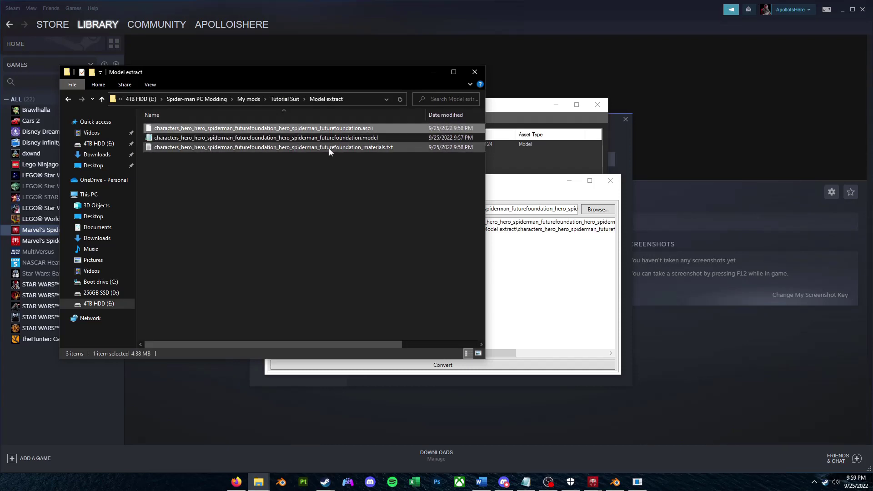
- Review materials.txt in Notepad, take the folder's full path from the address bar, and return to Blender
click(325, 148)
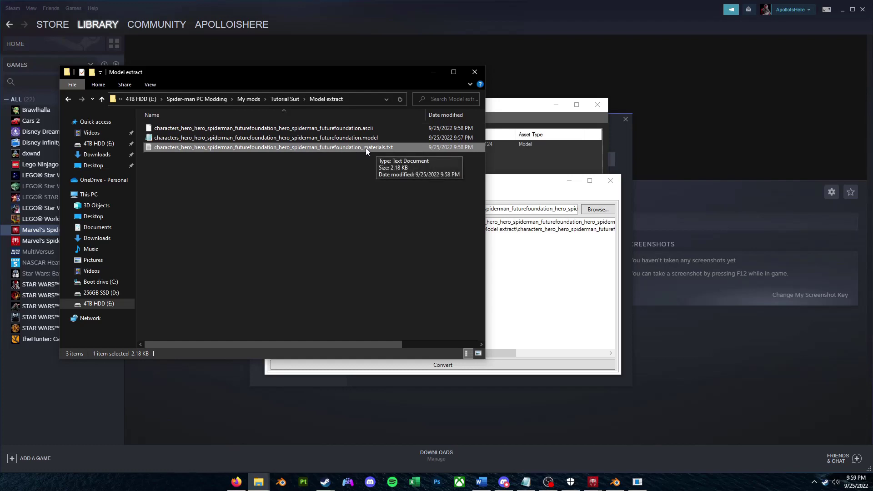
key(Return)
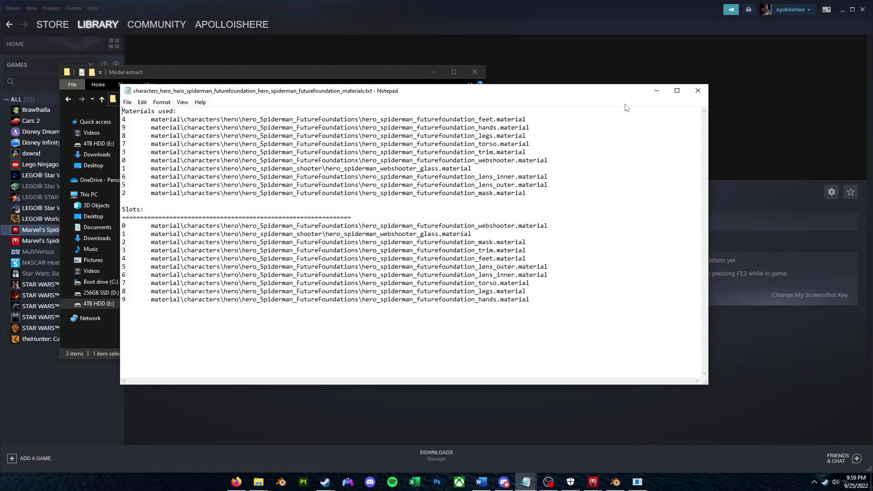
click(698, 90)
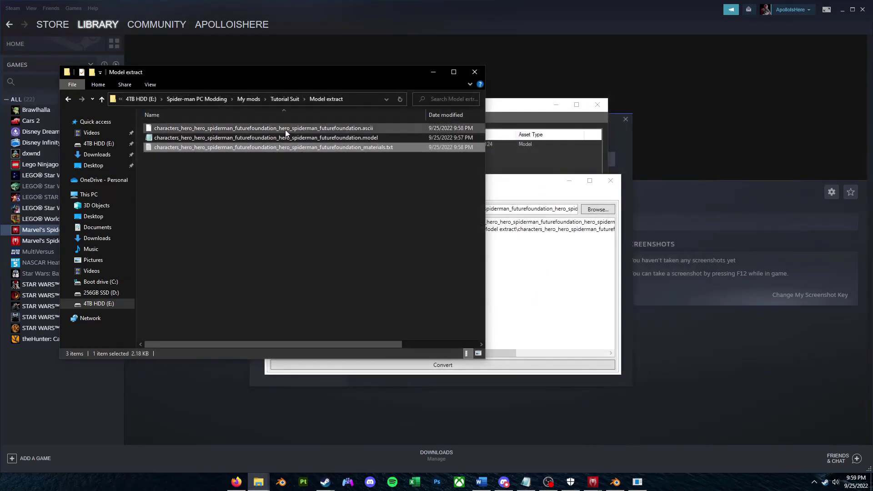
click(286, 128)
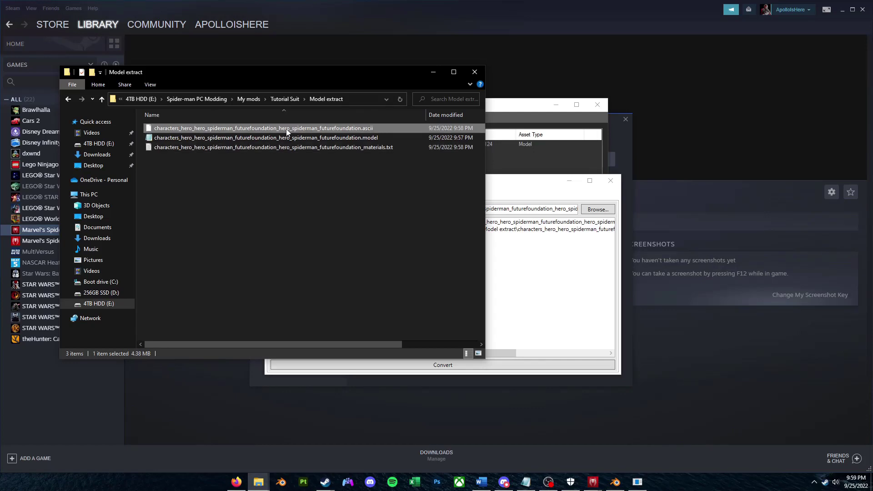
click(359, 99)
key(ctrl+c)
click(380, 278)
click(615, 481)
- Delete the default cube, camera and light, then import the .ascii through the XNALara/XPS Model importer
key(a)
key(Delete)
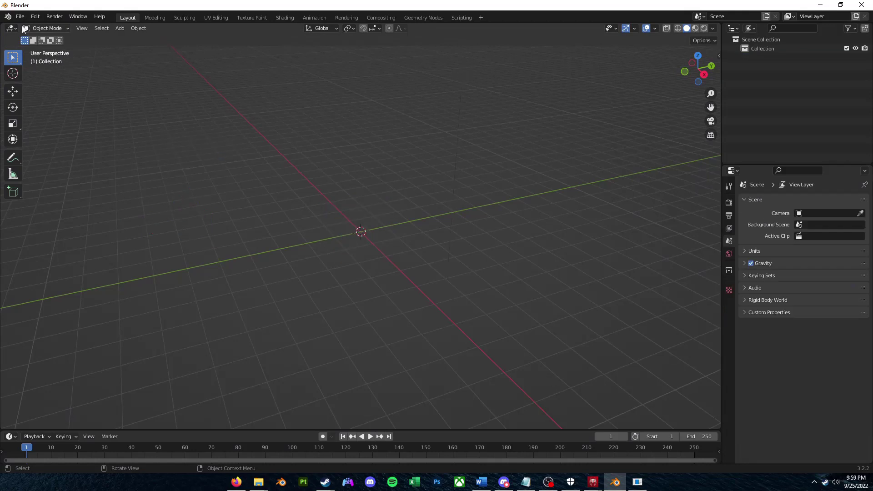
click(20, 17)
mouse_move(44, 137)
mouse_move(174, 259)
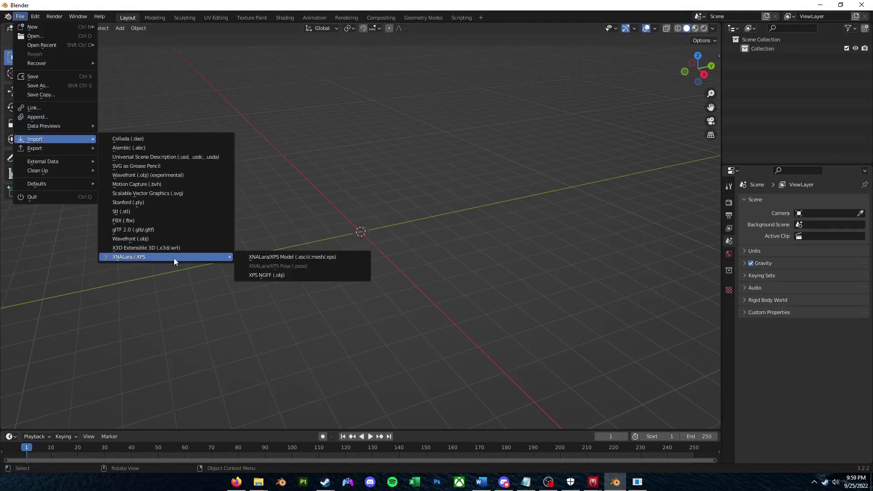
click(300, 258)
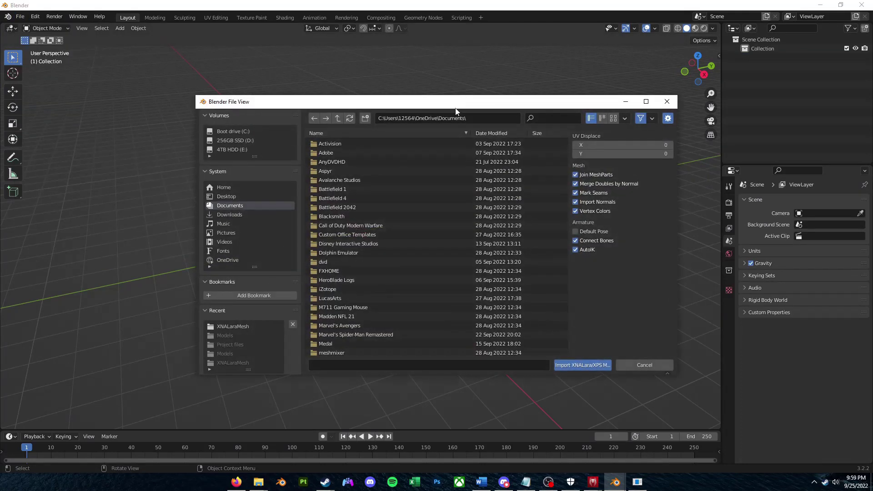
click(452, 118)
key(ctrl+v)
key(Return)
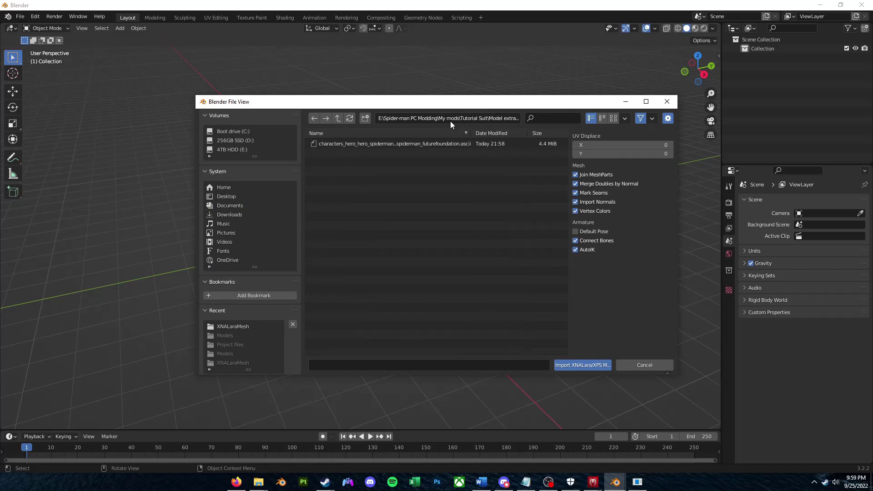
double_click(406, 144)
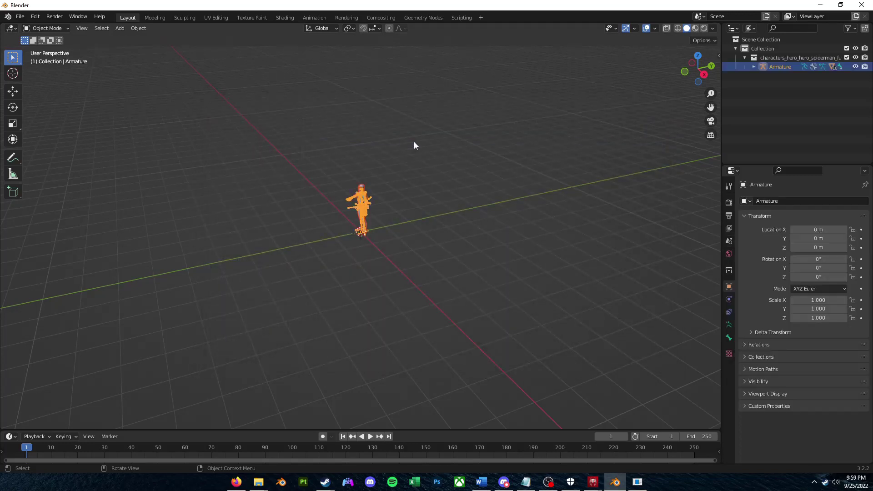
middle_drag(413, 146, 388, 142)
scroll(388, 143, up, 6)
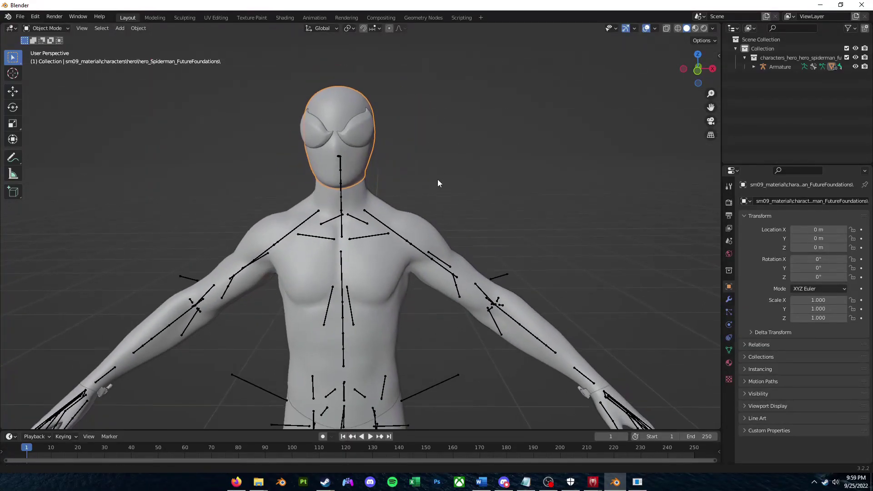
scroll(438, 177, down, 3)
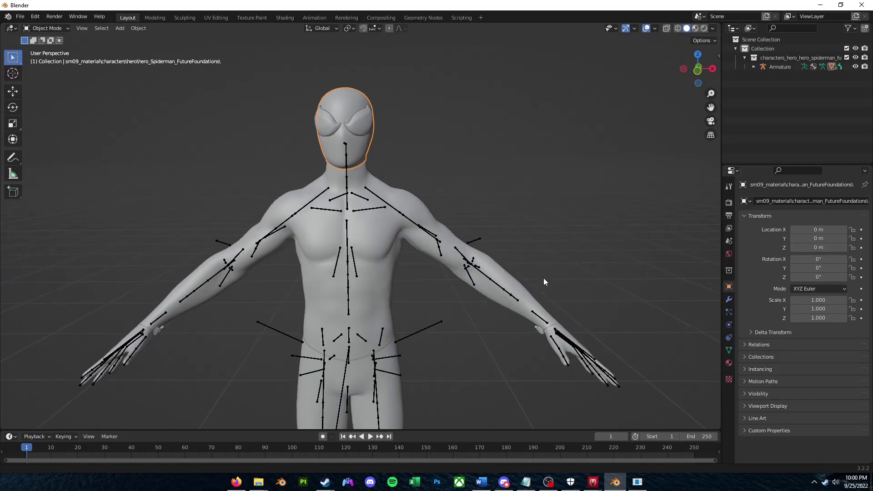
middle_drag(544, 277, 545, 277)
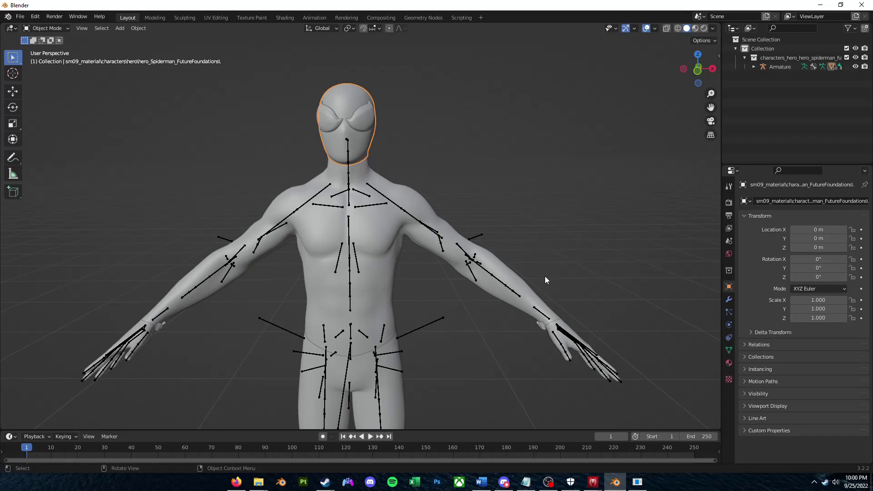
shift+middle_drag(495, 255, 496, 244)
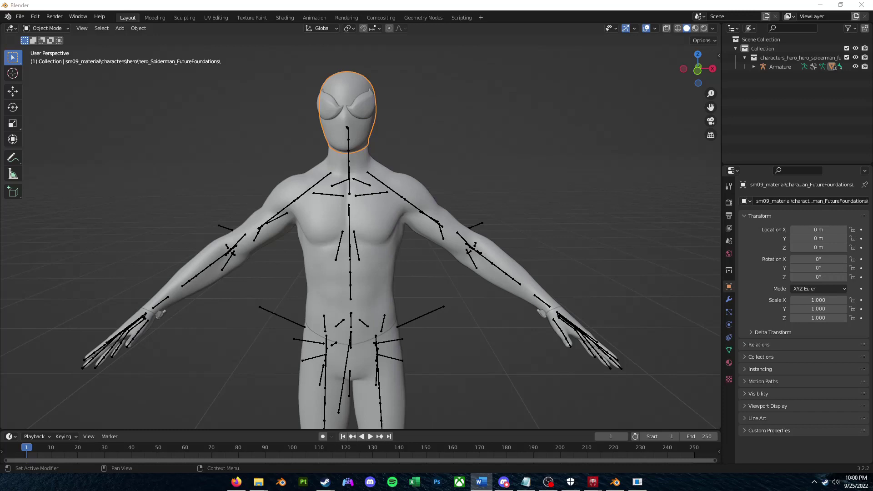
shift+scroll(688, 265, down, 4)
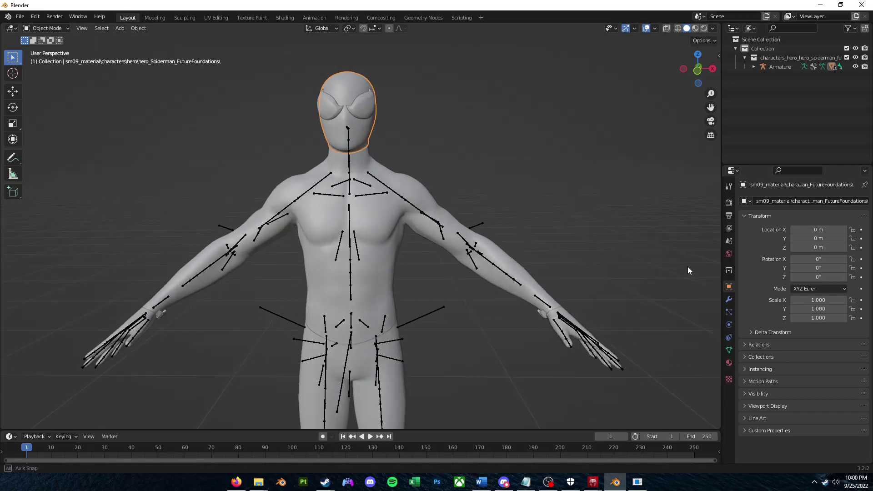
scroll(649, 257, down, 2)
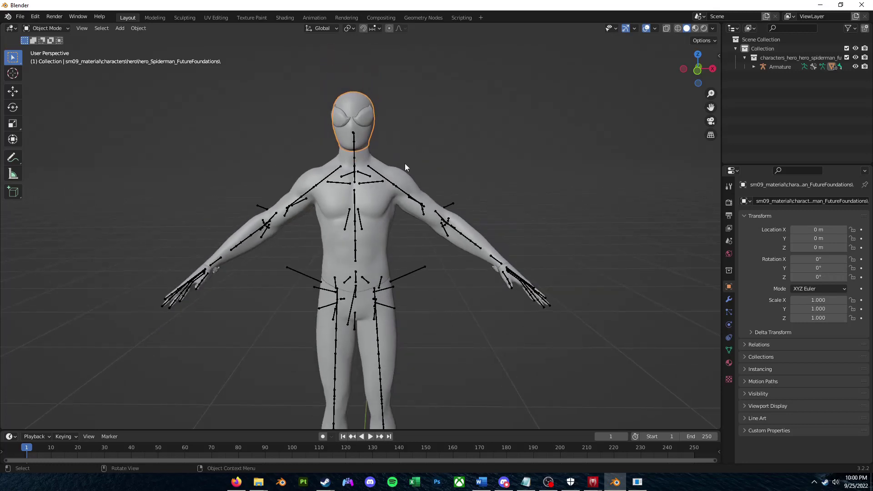
shift+scroll(460, 278, down, 5)
click(373, 189)
click(389, 287)
shift+scroll(507, 219, up, 3)
click(516, 245)
scroll(517, 244, up, 3)
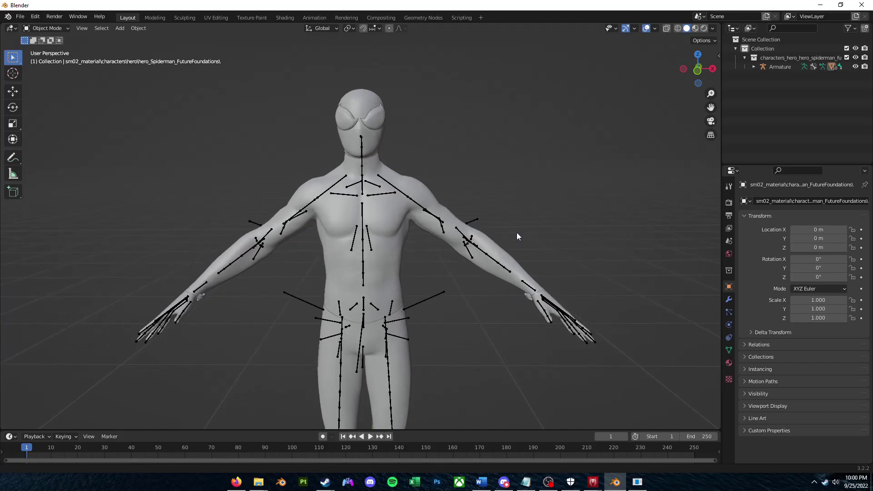
shift+middle_drag(517, 235, 514, 251)
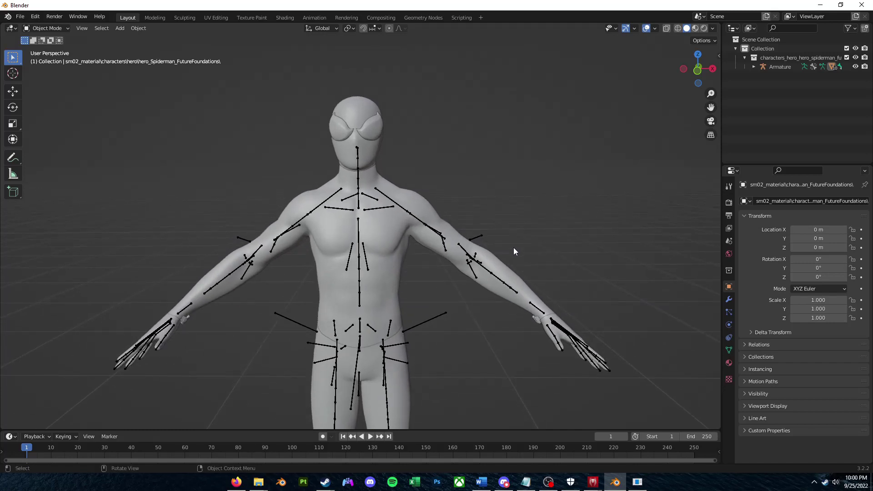
- Open the futurefoundation materials.txt from the Model extract folder in Notepad and reposition its window
key(alt+Tab)
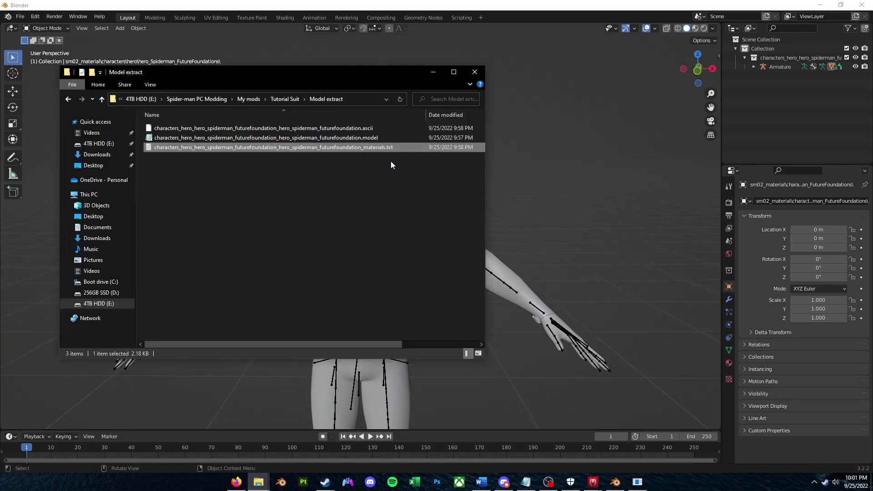
double_click(294, 148)
mouse_move(372, 131)
mouse_down()
mouse_move(413, 126)
mouse_move(372, 131)
mouse_move(373, 123)
mouse_up()
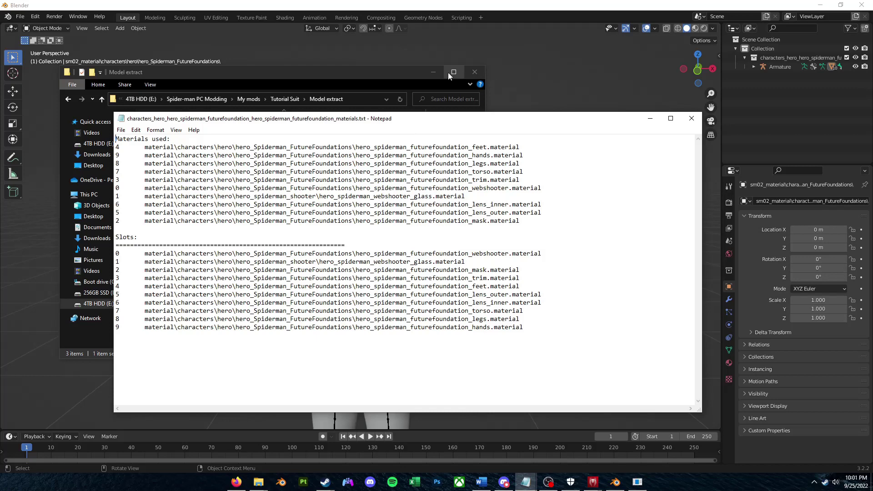
- Minimise the Model extract window and arrange Notepad while reading the feet and mask material lines
click(433, 71)
drag(430, 119, 461, 112)
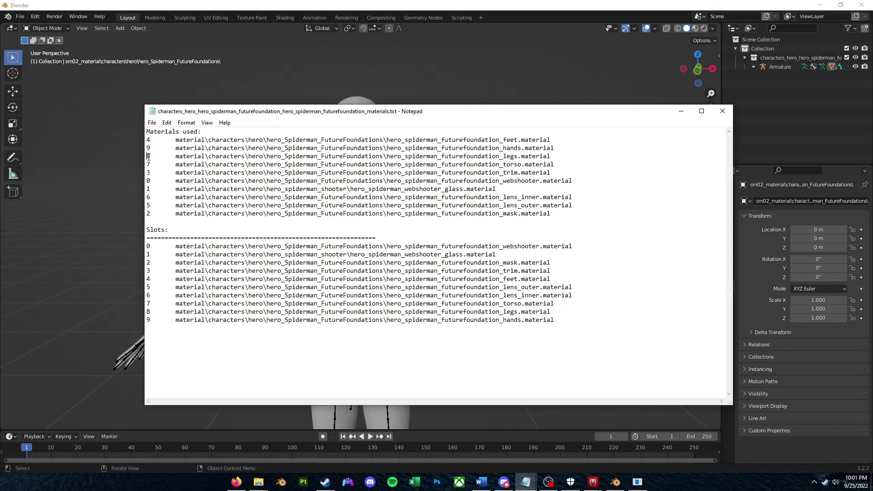
drag(440, 115, 335, 140)
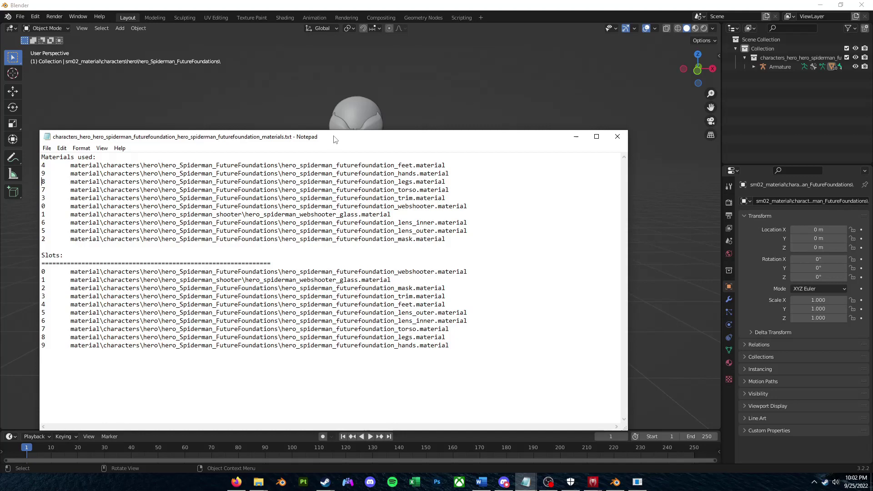
drag(335, 139, 330, 165)
click(120, 193)
click(124, 266)
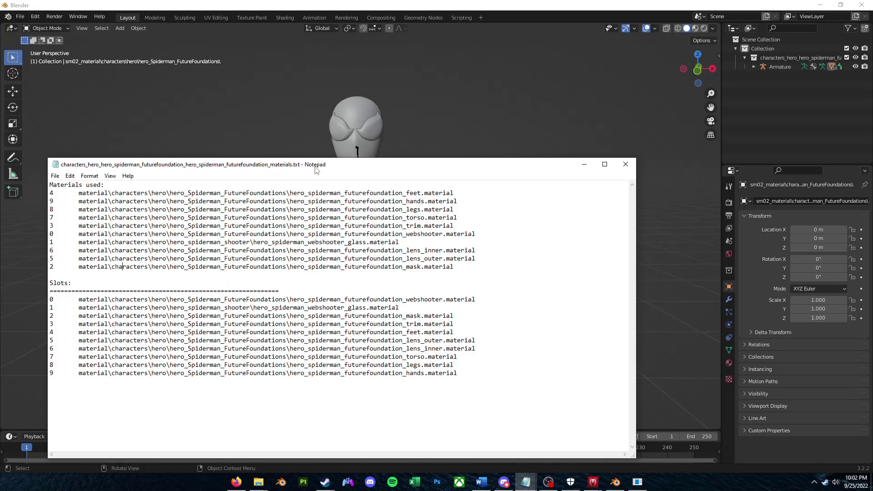
drag(317, 170, 384, 159)
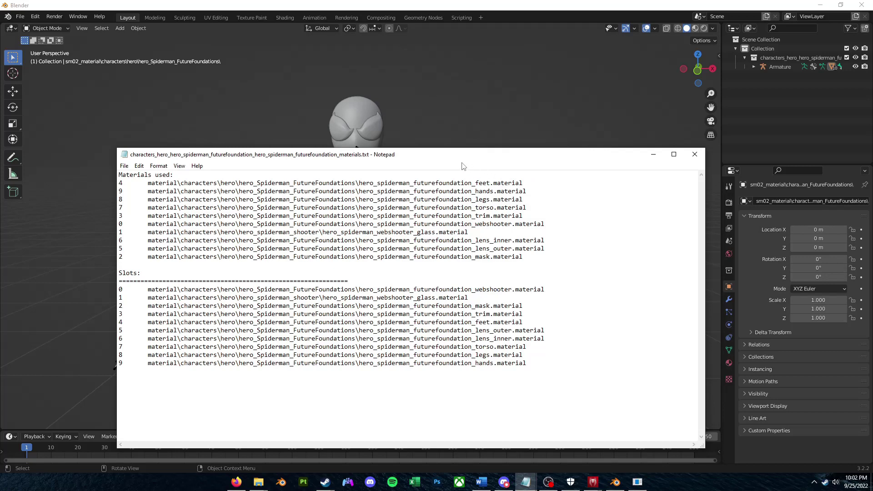
drag(440, 156, 502, 252)
- Expand the Armature in the Outliner and select sm00 to locate the feet mesh
click(450, 194)
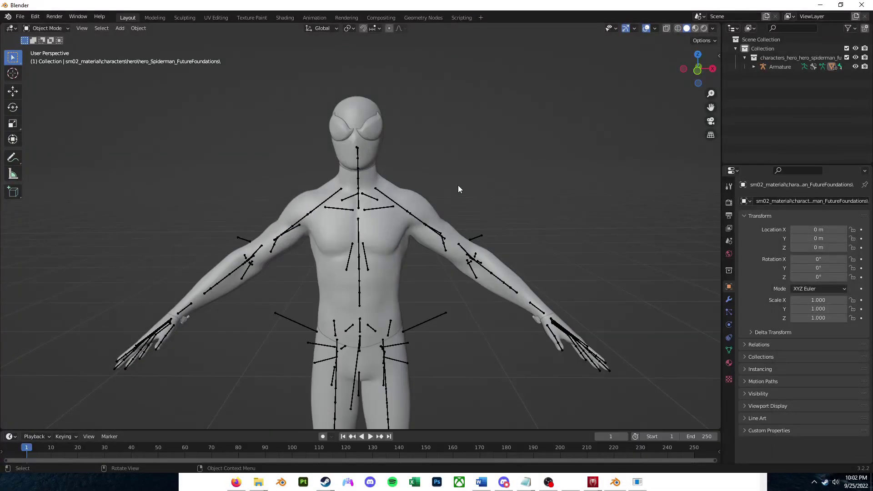
mouse_move(468, 232)
middle_down()
mouse_move(472, 198)
mouse_move(474, 228)
middle_up()
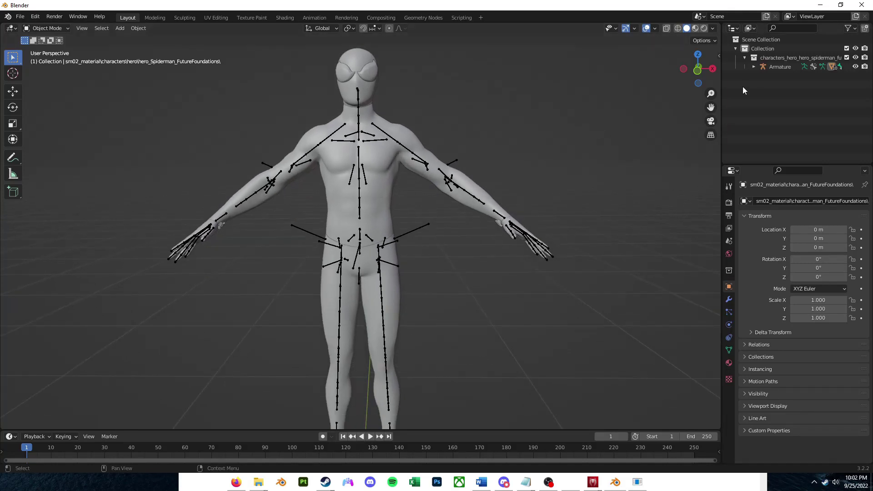
click(754, 67)
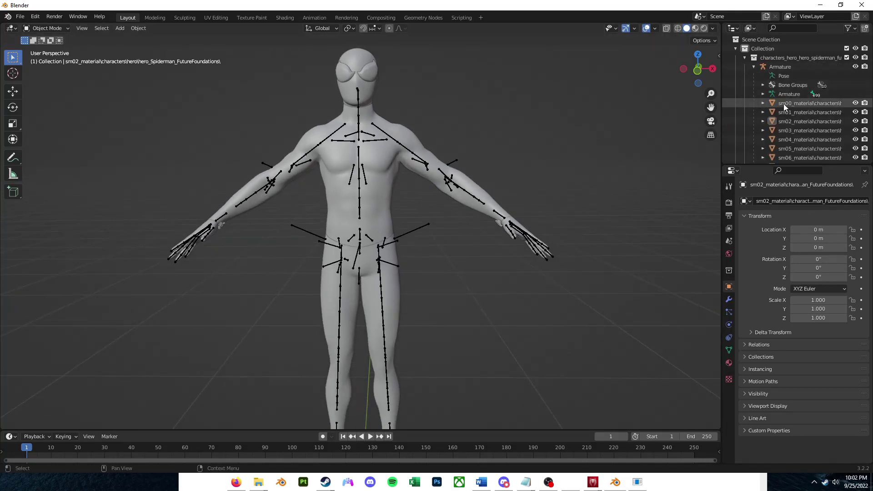
click(803, 101)
shift+middle_drag(441, 259, 495, 244)
scroll(546, 332, down, 4)
shift+middle_drag(567, 337, 570, 286)
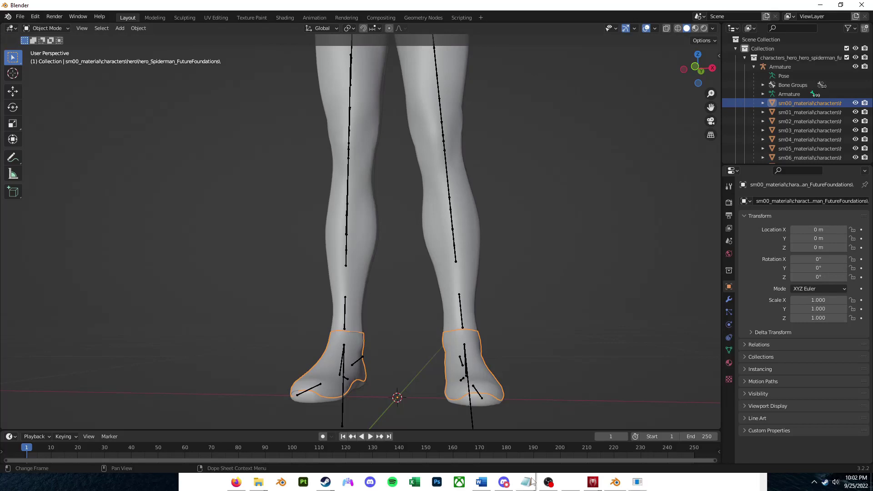
mouse_move(526, 484)
click(577, 443)
- Check the sm04 and sm06 parts, then select the torso-and-arms mesh sm03
click(511, 94)
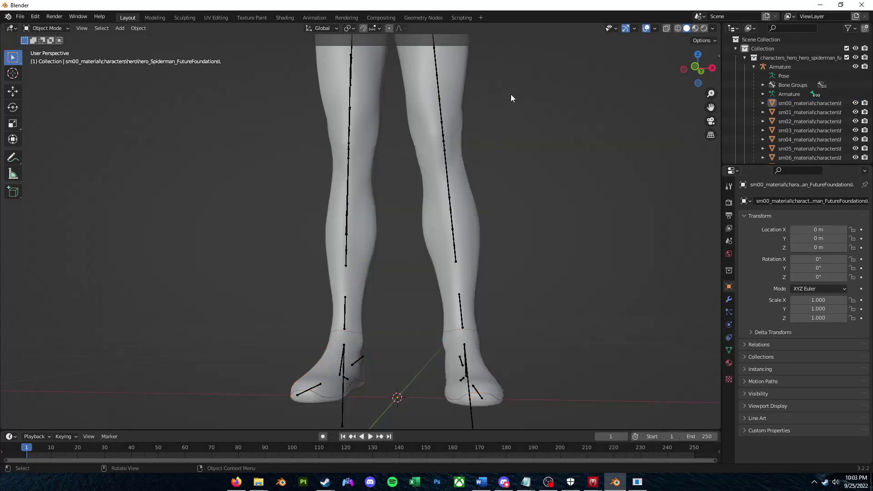
scroll(511, 94, up, 2)
scroll(487, 126, down, 5)
middle_drag(519, 248, 539, 202)
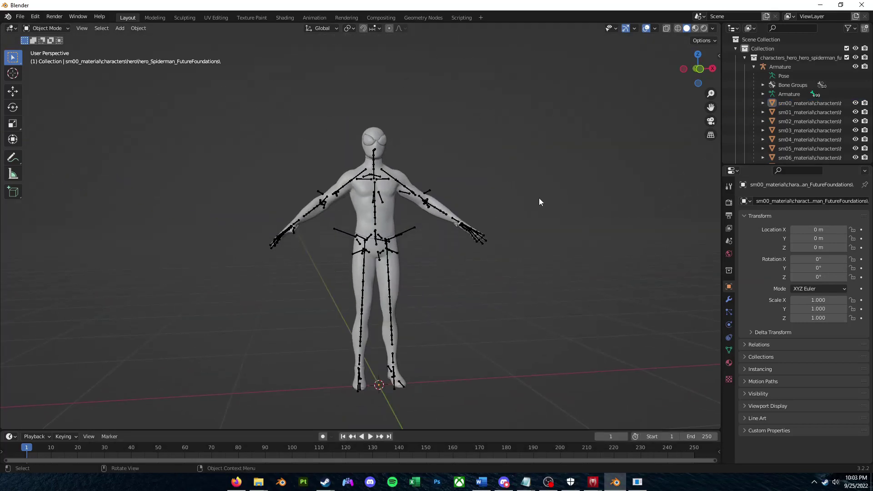
scroll(477, 291, up, 2)
scroll(795, 130, down, 3)
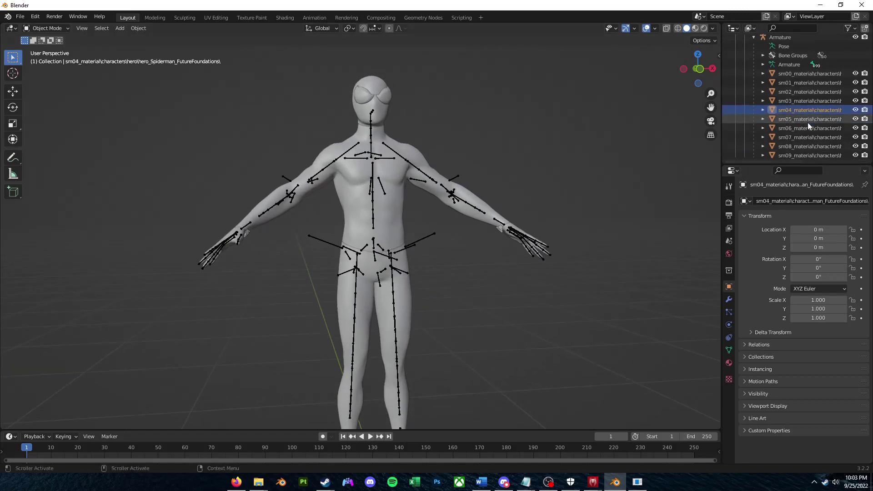
click(800, 109)
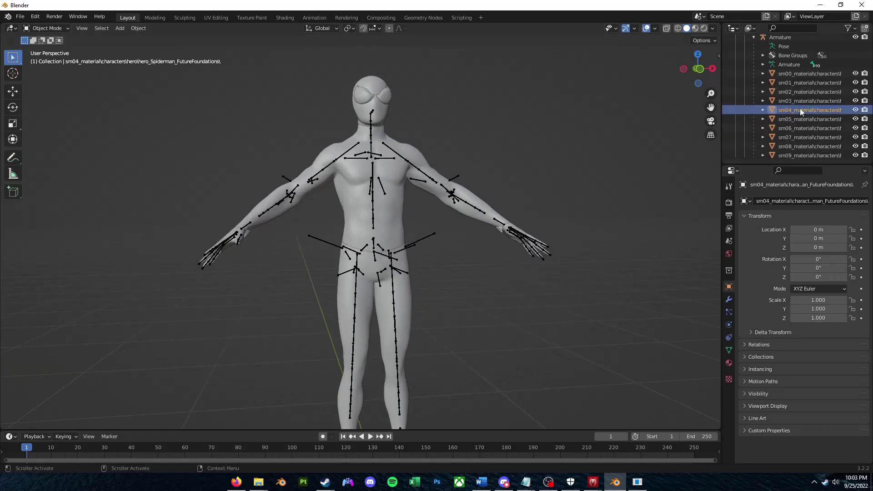
click(782, 129)
click(396, 207)
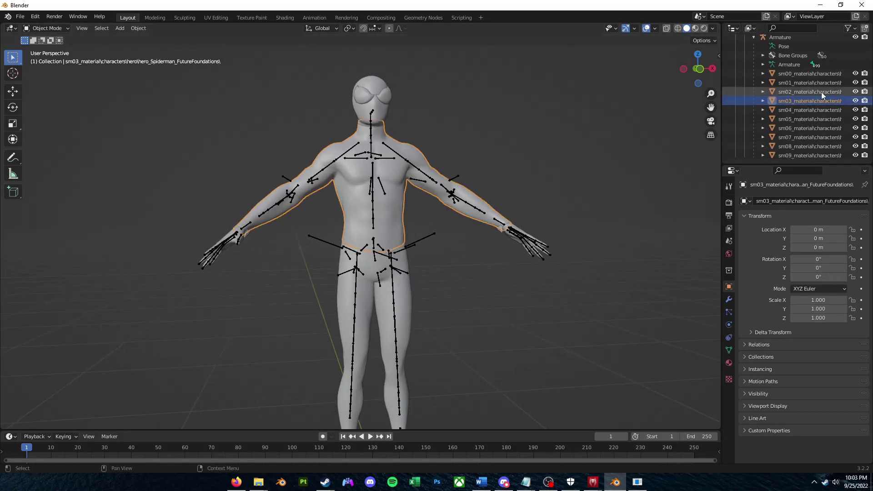
middle_drag(568, 200, 476, 165)
key(x)
click(547, 111)
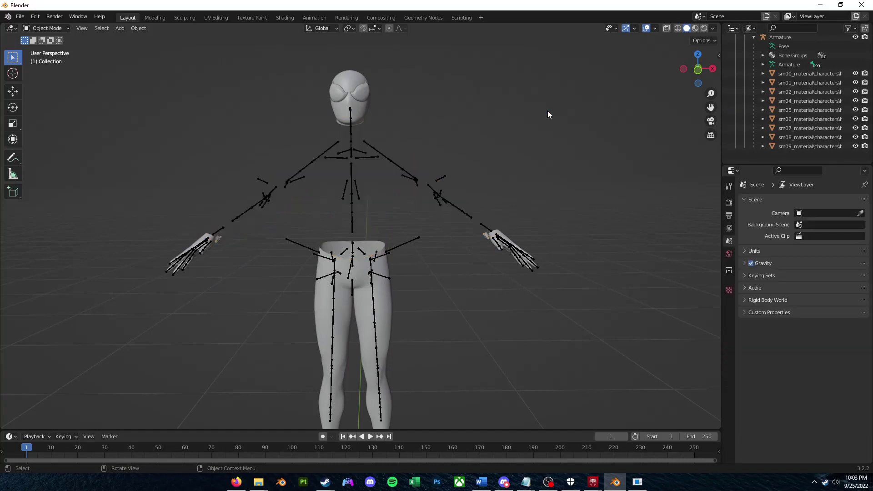
click(769, 87)
click(787, 101)
click(786, 110)
click(789, 128)
click(790, 137)
click(790, 146)
click(789, 155)
middle_drag(634, 318, 637, 299)
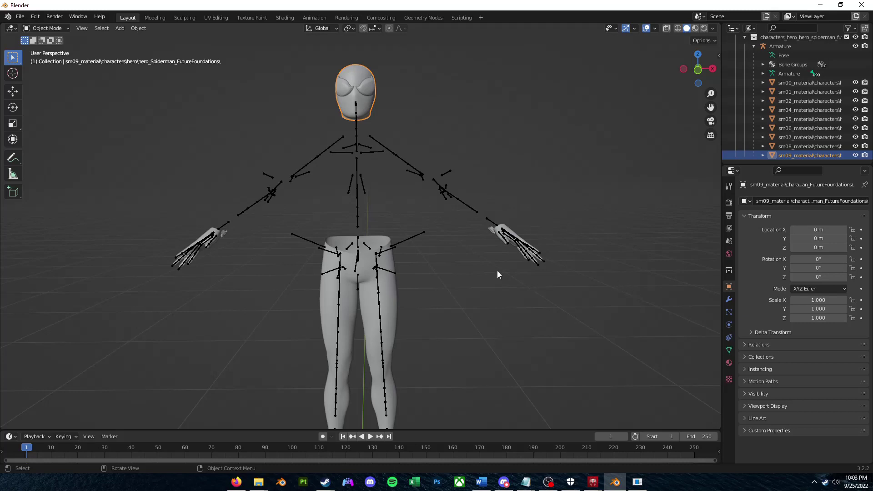
key(ctrl+Up)
key(ctrl+Up)
key(ctrl+Up)
key(ctrl+Up)
key(ctrl+Up)
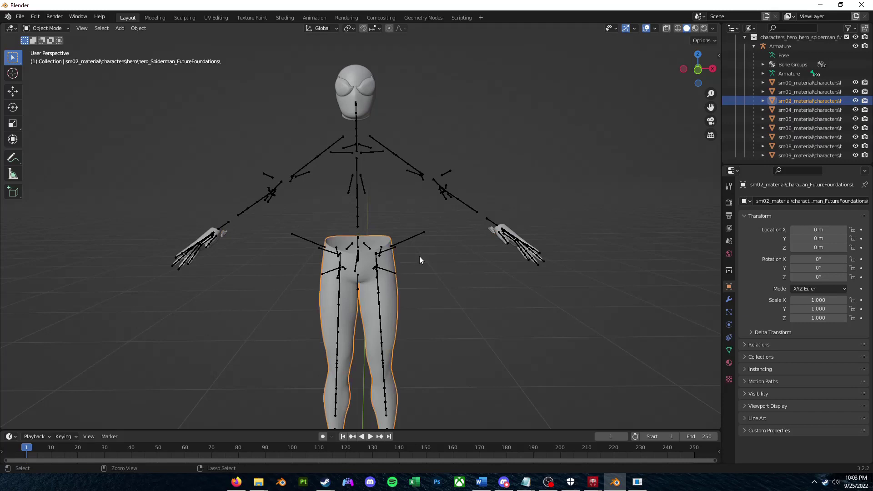
key(ctrl+z)
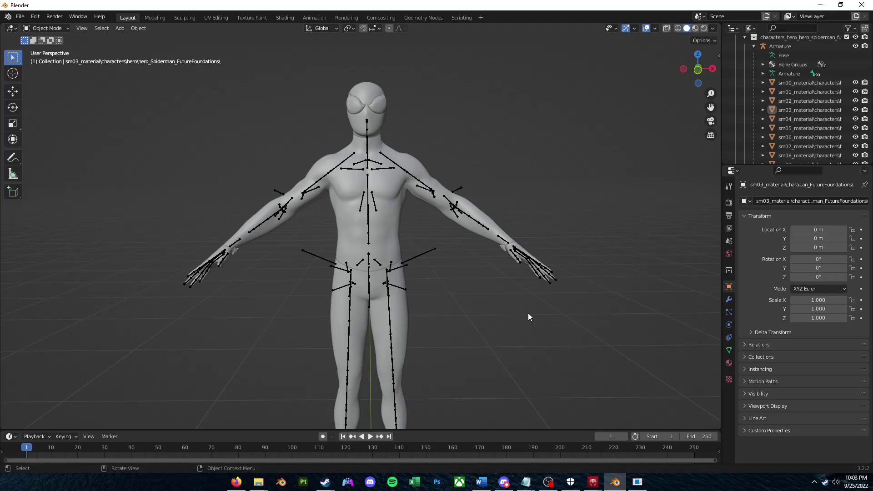
- Merge all sm03 torso-and-arms vertices At Center in Edit Mode, then return to Object Mode
click(385, 220)
scroll(402, 234, up, 4)
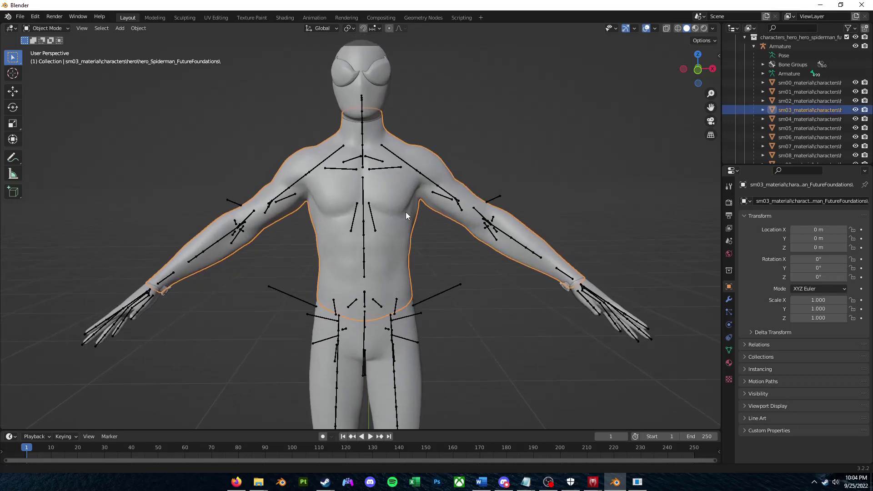
key(Tab)
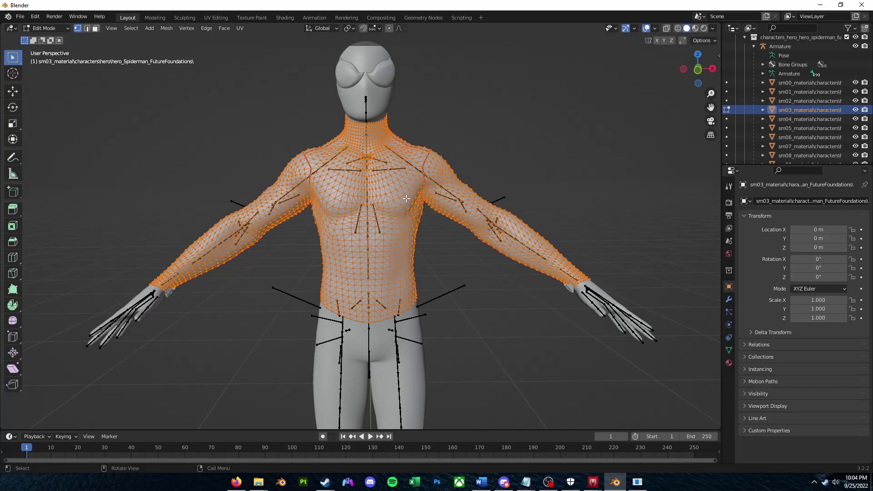
key(m)
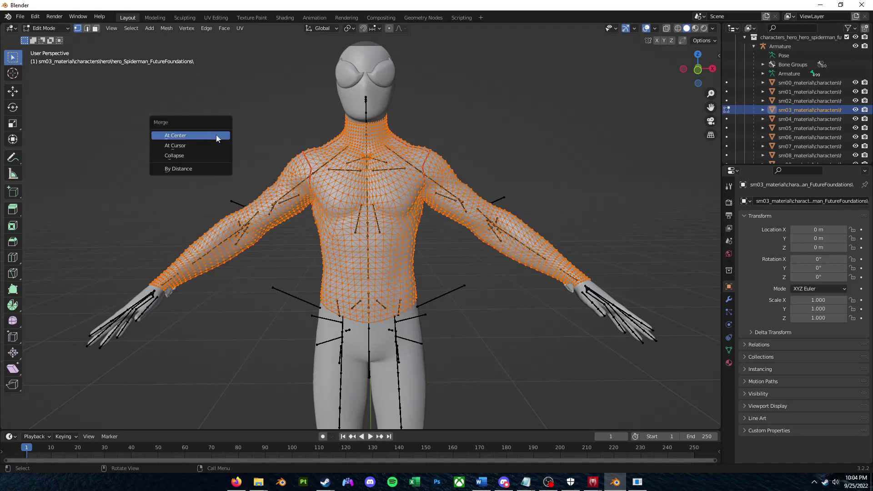
click(216, 135)
middle_drag(214, 175, 294, 214)
scroll(344, 206, up, 5)
key(g)
key(Escape)
key(Tab)
scroll(582, 209, down, 4)
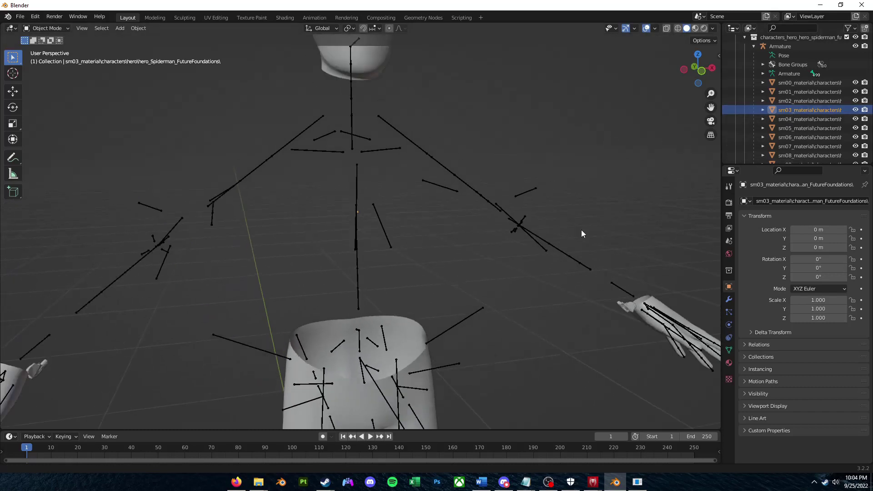
scroll(568, 218, down, 1)
scroll(558, 206, down, 4)
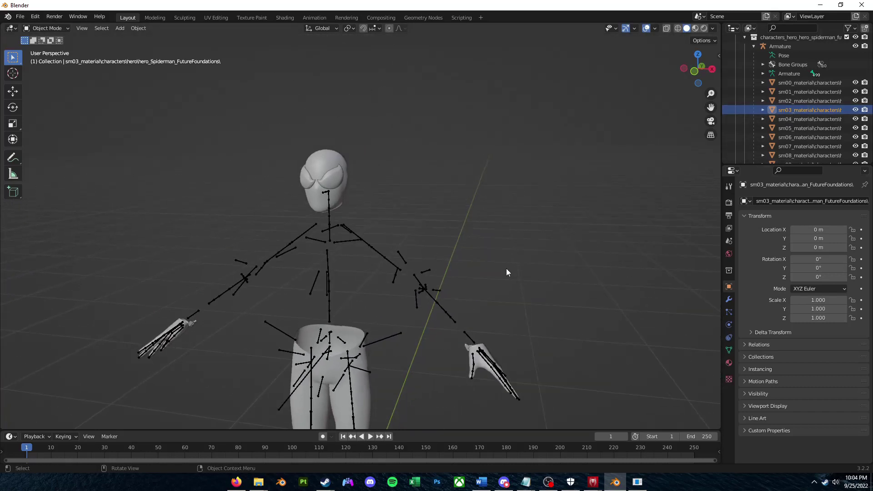
scroll(506, 272, up, 8)
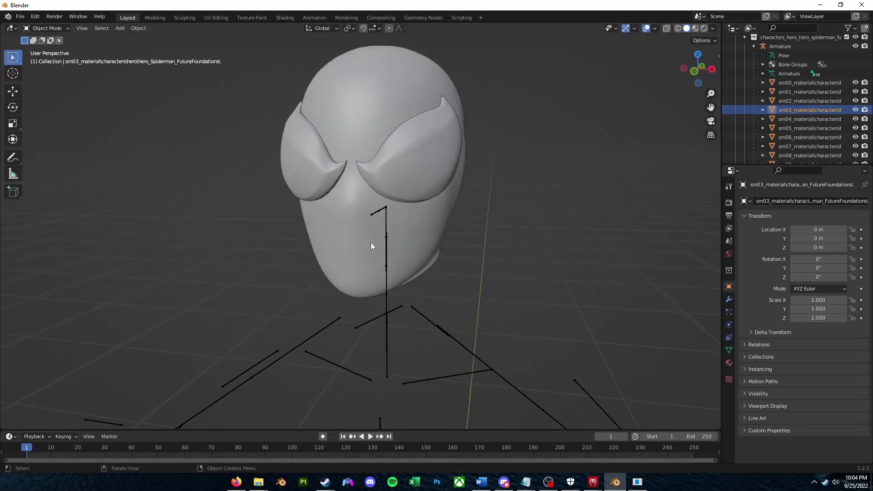
- Delete all vertices of the eye lens piece on the head
click(431, 242)
middle_drag(430, 242, 430, 218)
click(430, 219)
key(Tab)
key(x)
click(429, 215)
key(Tab)
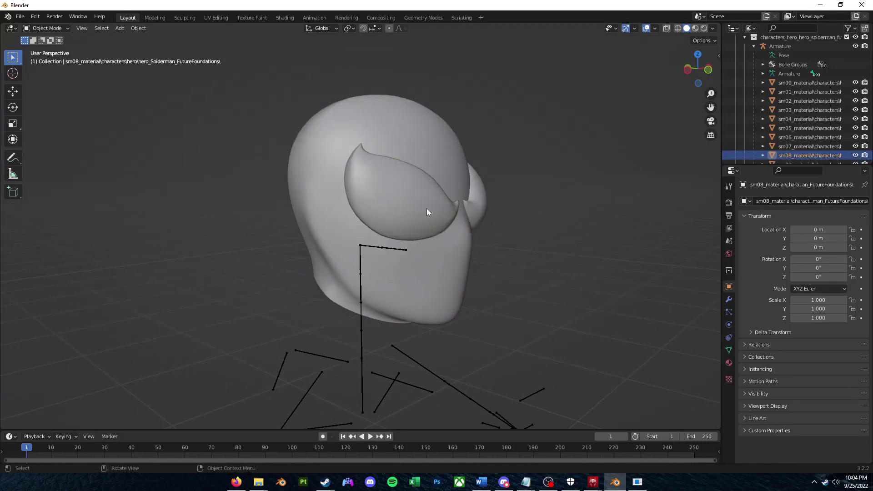
- Collapse the eye frame piece to a single point with Merge At Center
click(426, 208)
key(Tab)
key(m)
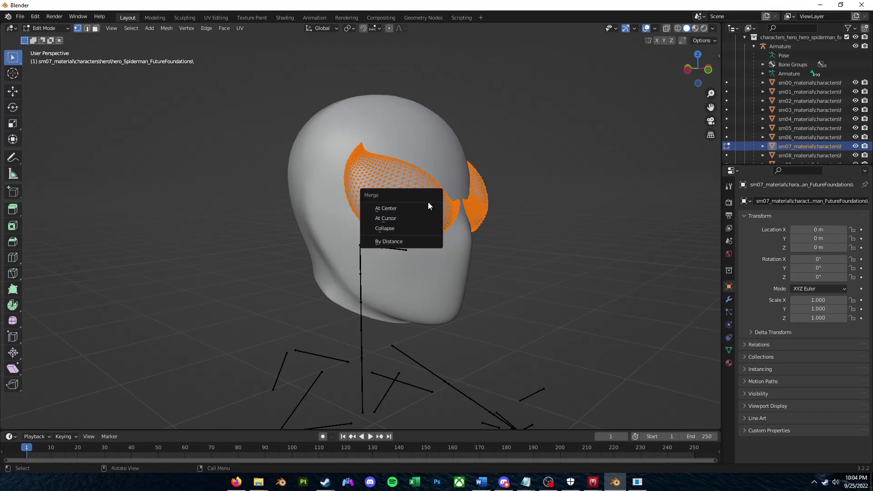
click(427, 207)
key(Tab)
middle_drag(549, 241, 497, 235)
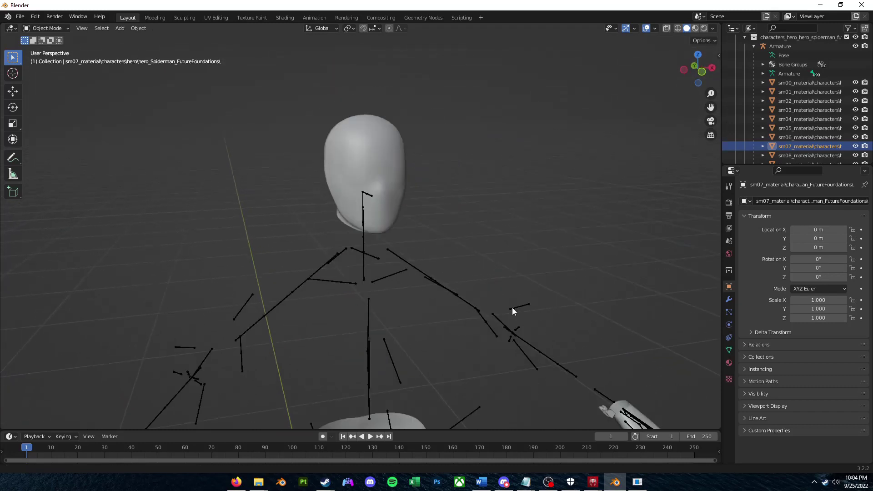
scroll(505, 295, down, 4)
middle_drag(501, 346, 384, 249)
scroll(502, 205, up, 6)
scroll(384, 249, down, 7)
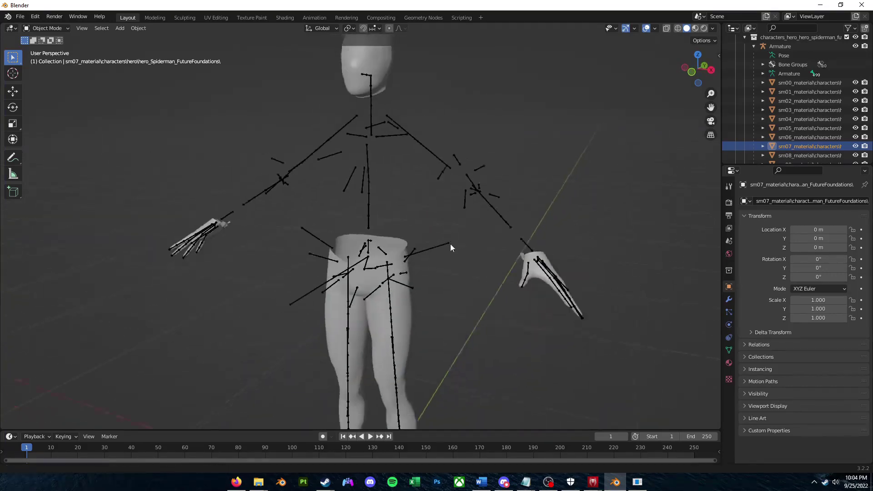
mouse_move(451, 258)
middle_down()
mouse_move(459, 269)
mouse_move(449, 256)
middle_up()
- Circle-select both eye areas of the sm09 head mesh and scale them up
scroll(449, 256, up, 5)
click(450, 184)
key(Tab)
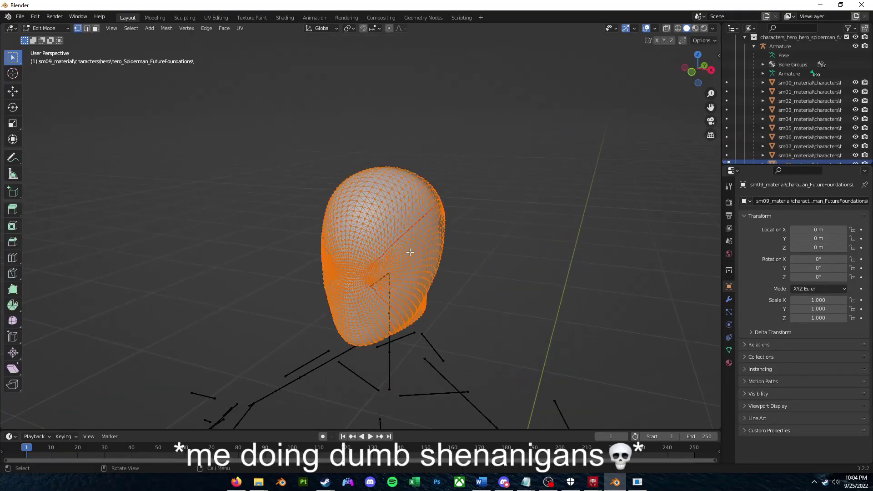
middle_drag(436, 288, 409, 272)
key(alt+a)
key(c)
click(330, 210)
click(410, 210)
scroll(487, 255, down, 3)
scroll(486, 256, up, 5)
key(s)
click(493, 263)
- Select a spot at the nose centre, then return to Object Mode and view the rig from the front
mouse_move(493, 263)
middle_down()
mouse_move(558, 249)
mouse_move(487, 255)
middle_up()
key(c)
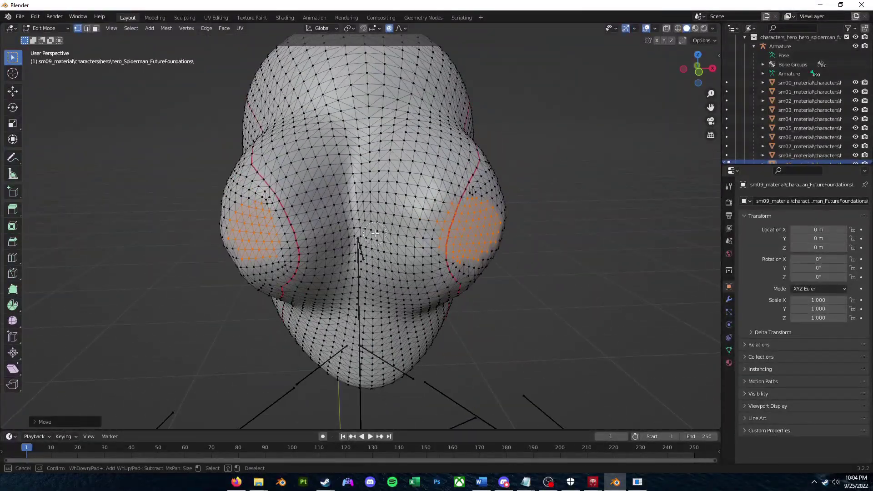
click(359, 230)
middle_drag(359, 230, 454, 246)
key(Tab)
scroll(549, 254, down, 6)
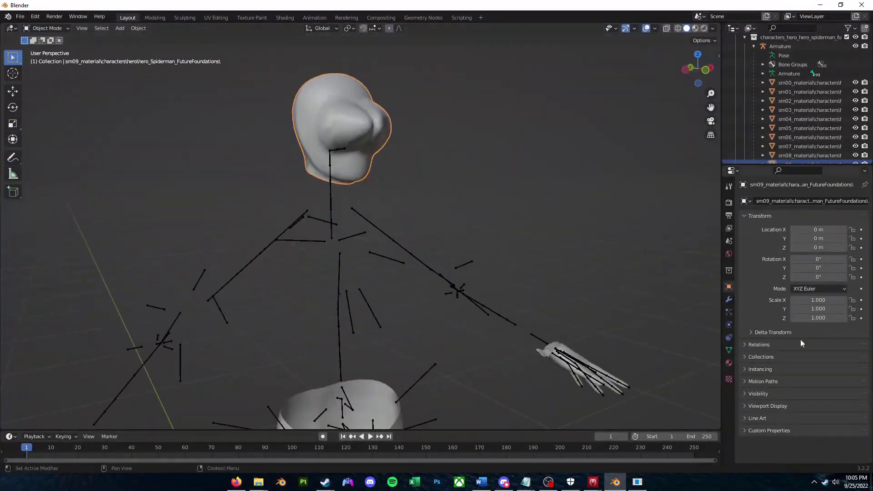
middle_drag(677, 343, 427, 258)
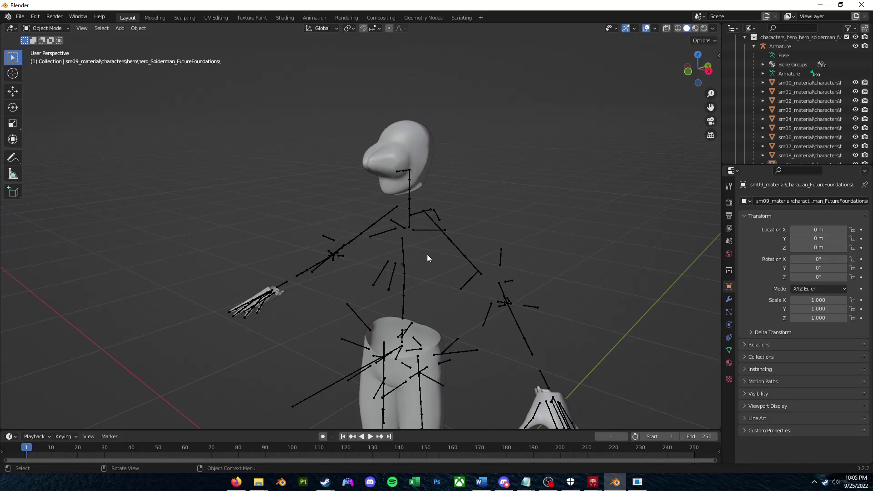
middle_drag(426, 241, 449, 301)
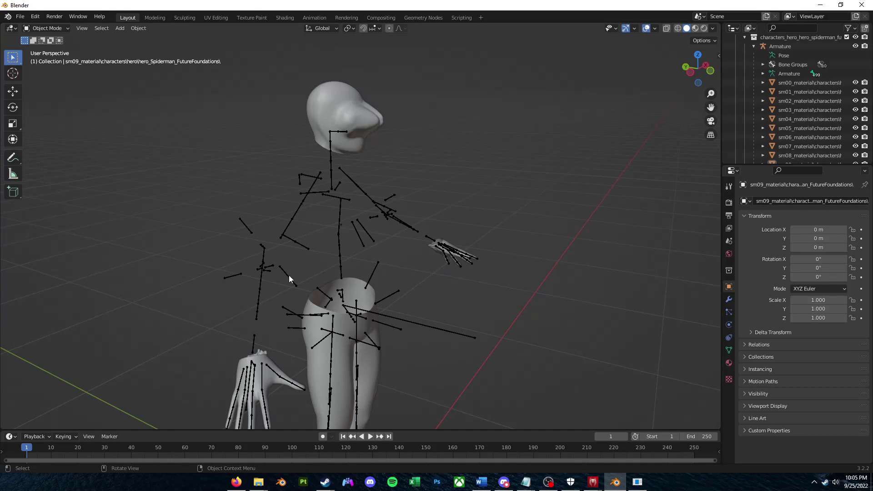
middle_drag(353, 261, 409, 245)
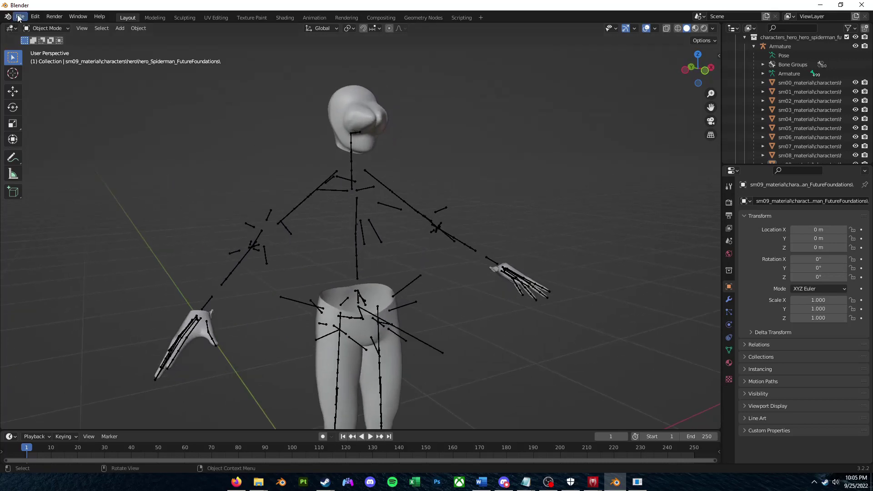
- Save the scene as 'tutorial suit.blend' in a new 'Project files' folder under My mods\Tutorial Suit
click(20, 17)
click(39, 85)
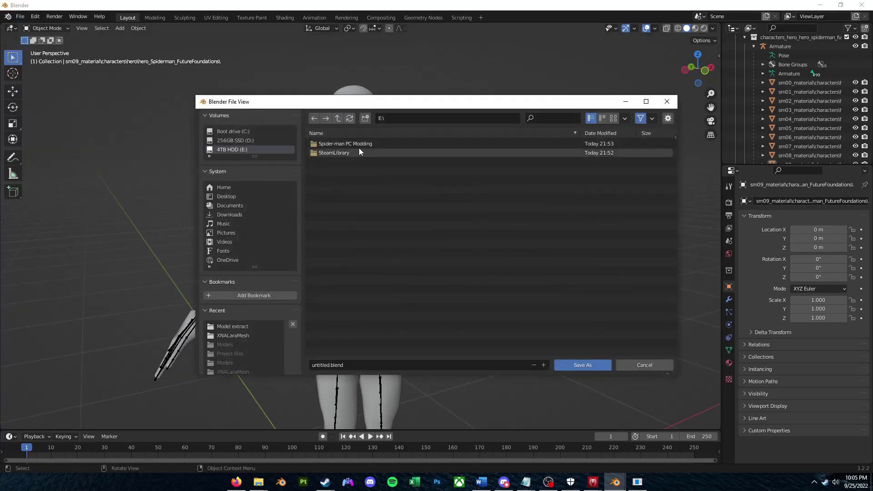
double_click(321, 142)
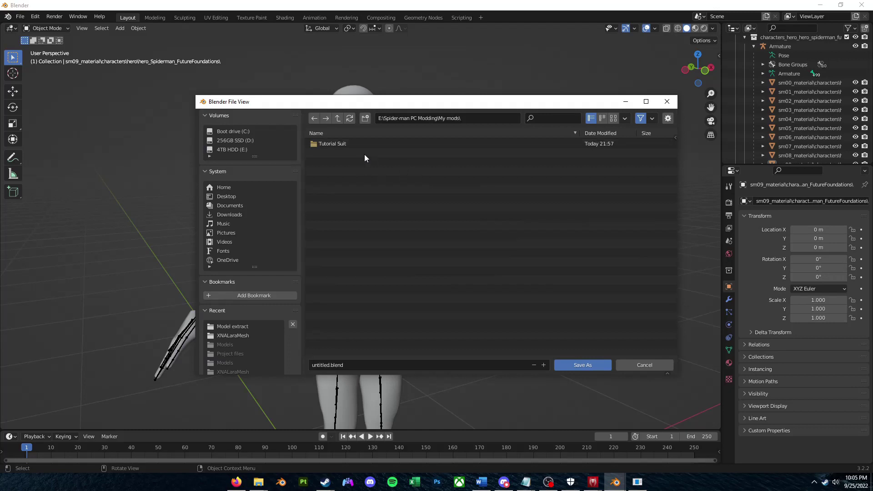
double_click(332, 145)
click(365, 118)
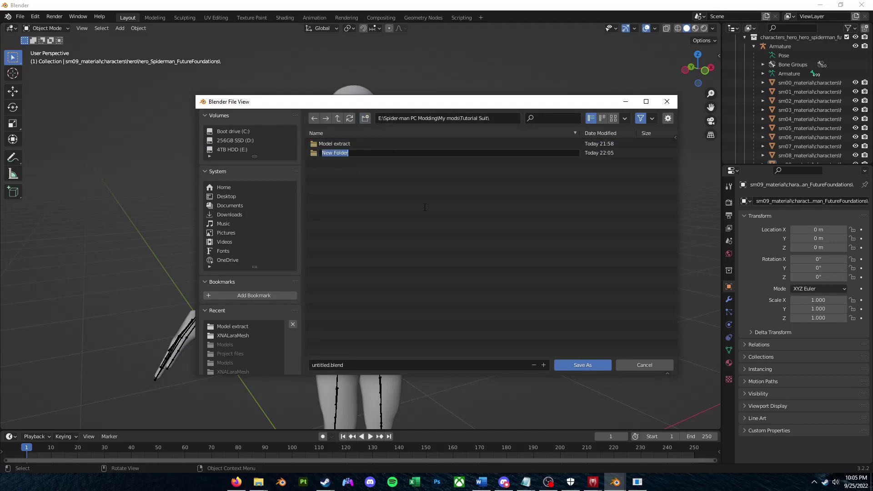
text(Project files)
key(Return)
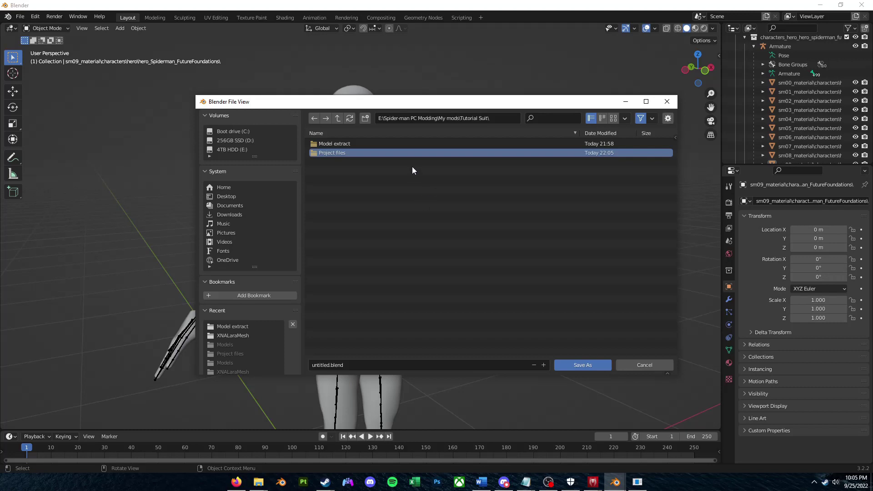
double_click(411, 154)
click(390, 365)
text(tutorial)
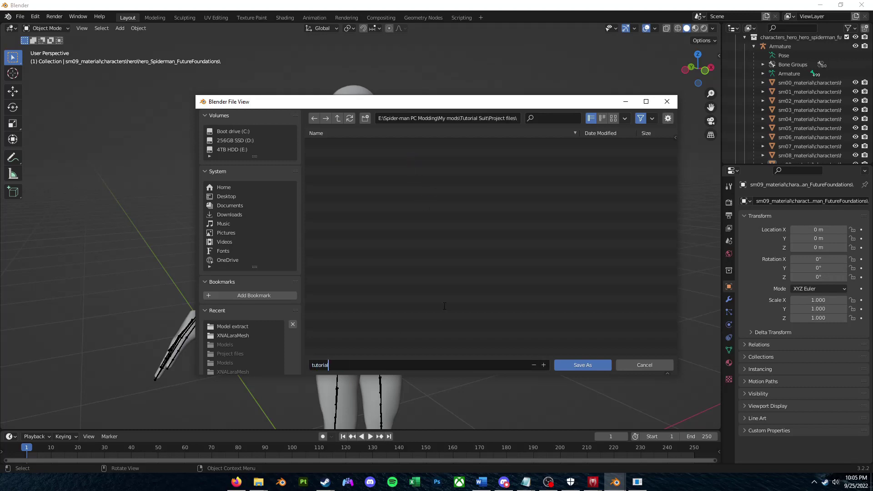
text( suit)
click(443, 306)
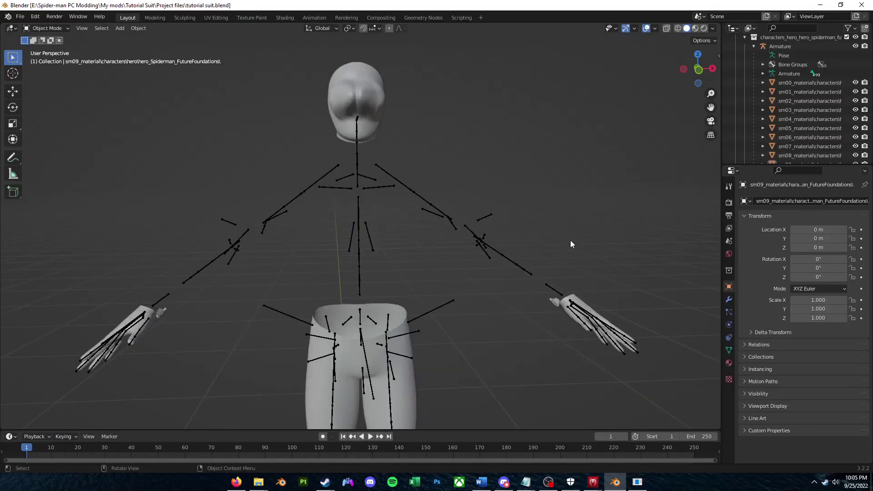
- Select the armature and all suit meshes and start an XNALara/XPS model export
key(a)
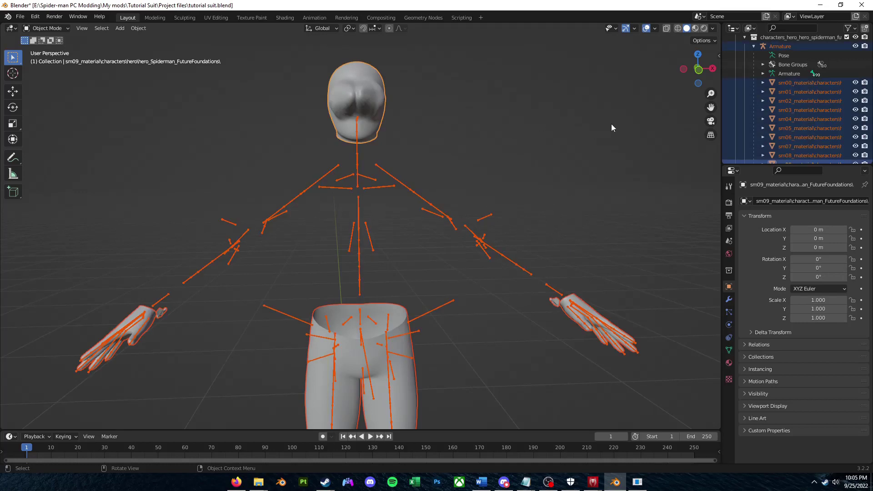
click(20, 16)
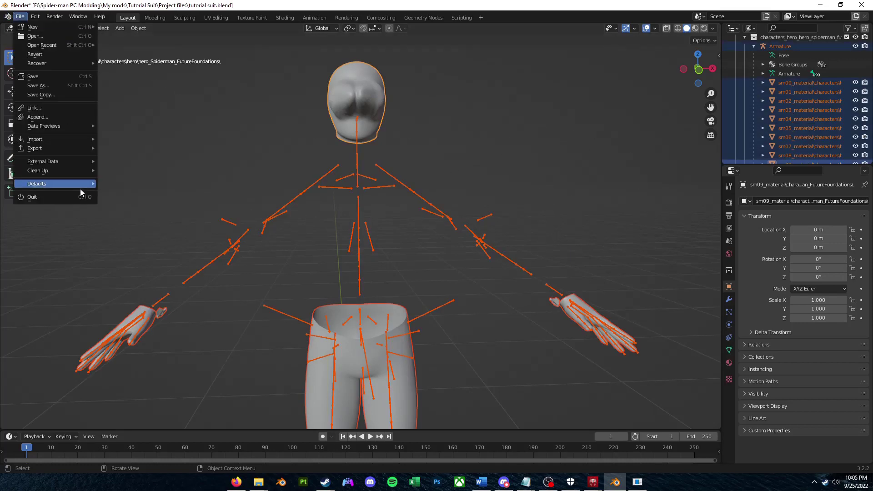
mouse_move(62, 150)
mouse_move(223, 266)
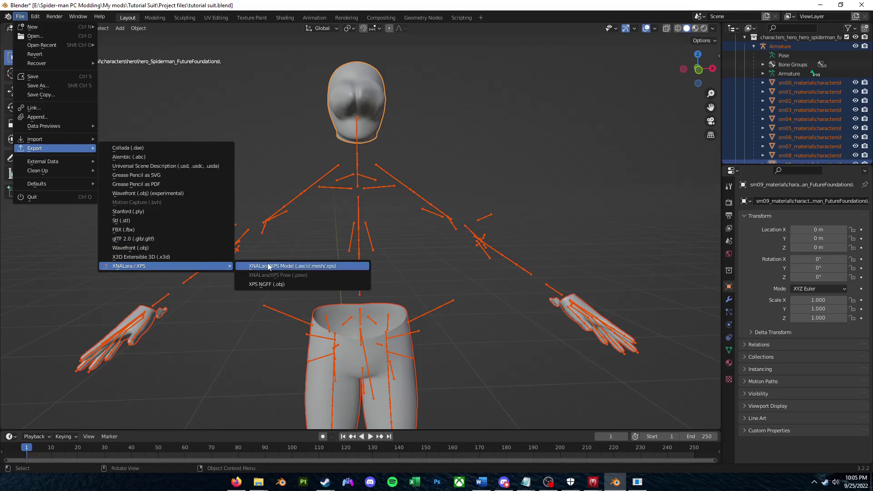
click(318, 265)
- Export the suit in ASCII format into a new 'Custom model' folder inside Tutorial Suit
key(BackSpace)
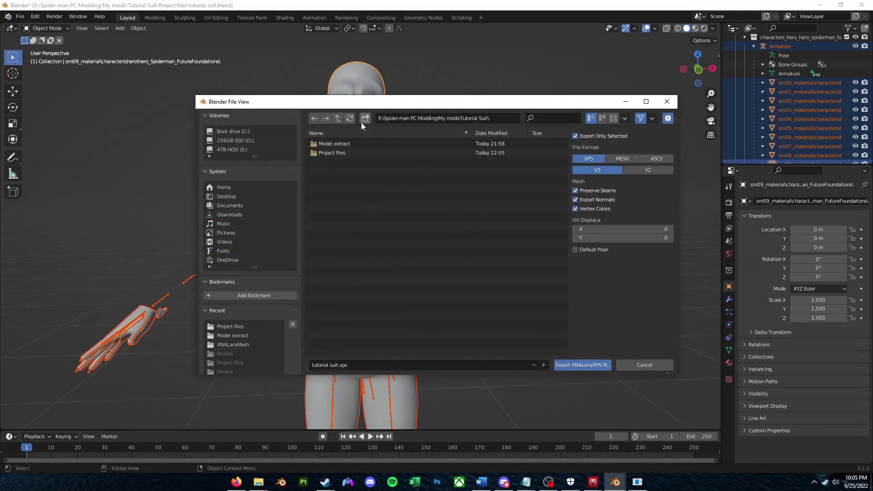
click(363, 119)
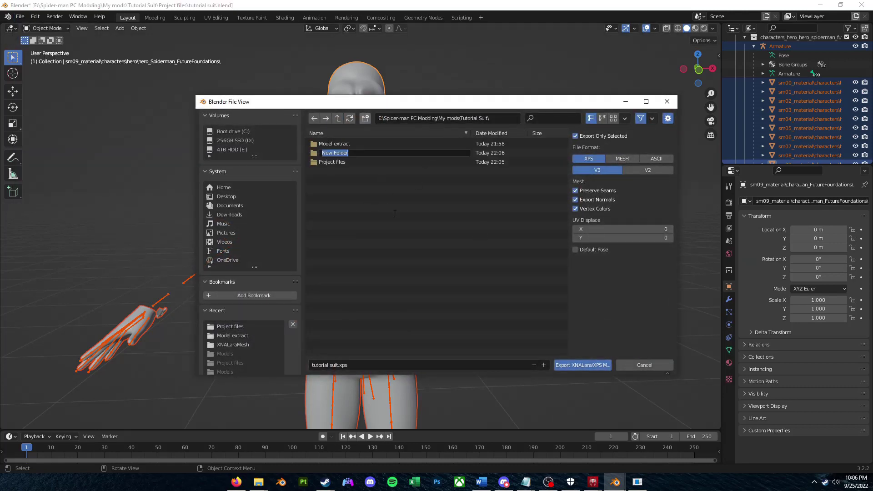
text(Custom model)
key(Return)
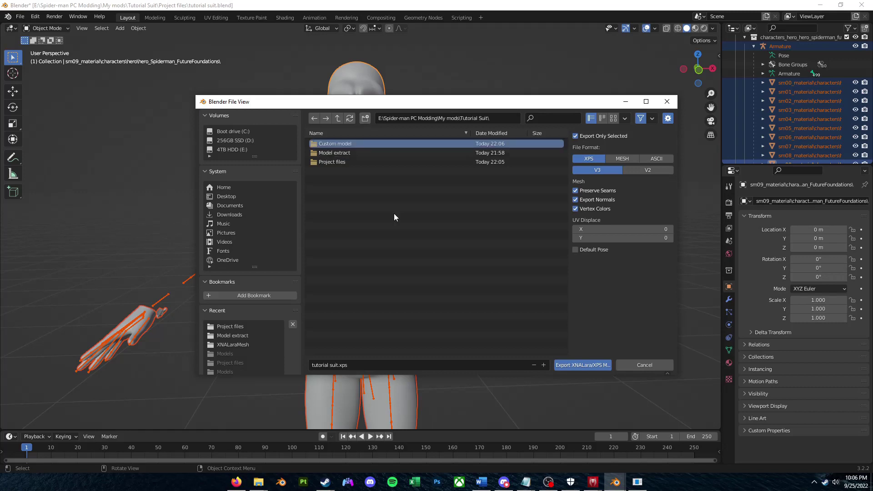
double_click(340, 143)
click(656, 159)
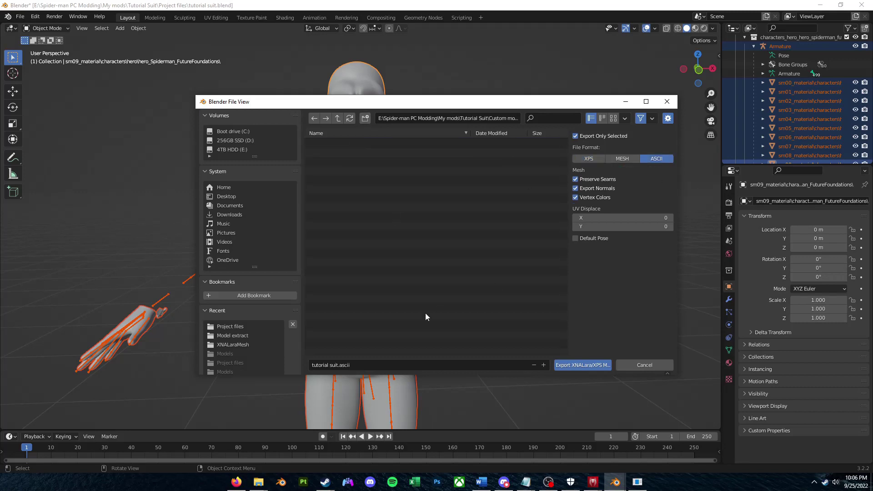
click(577, 366)
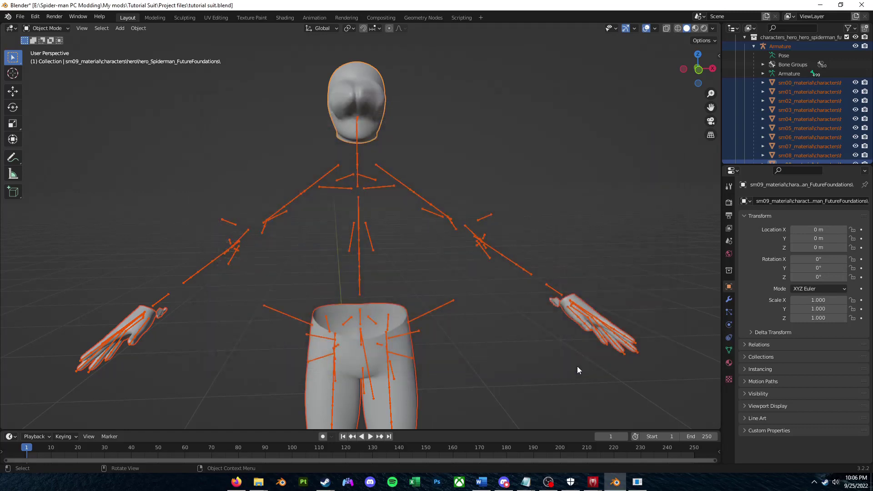
- On the ascii-to-model converter, pick Custom model\tutorial suit.ascii as the source file
click(637, 486)
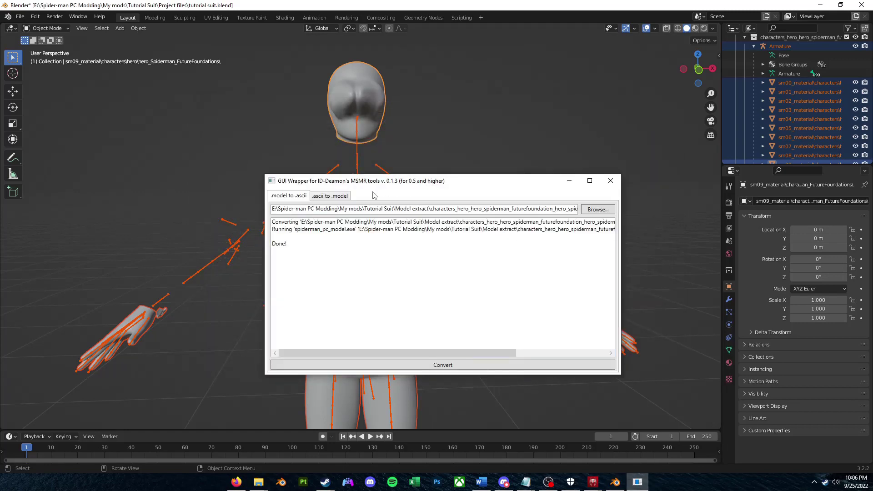
drag(369, 184, 200, 142)
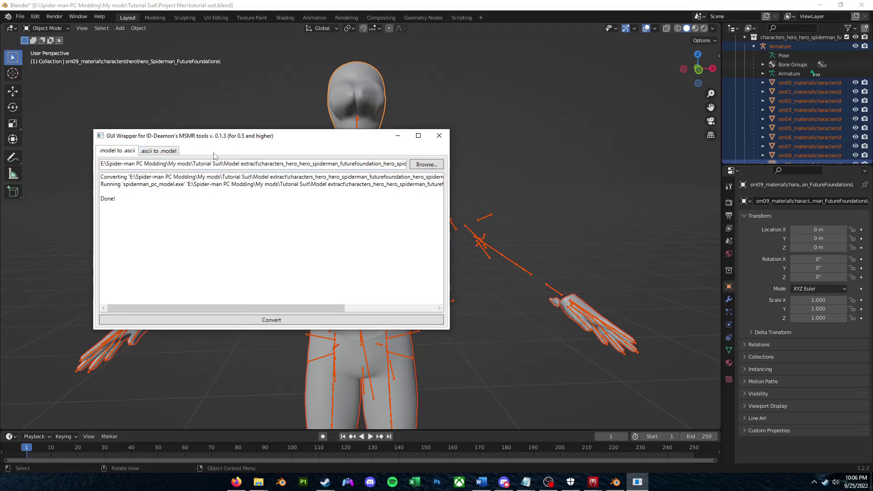
click(150, 152)
click(413, 164)
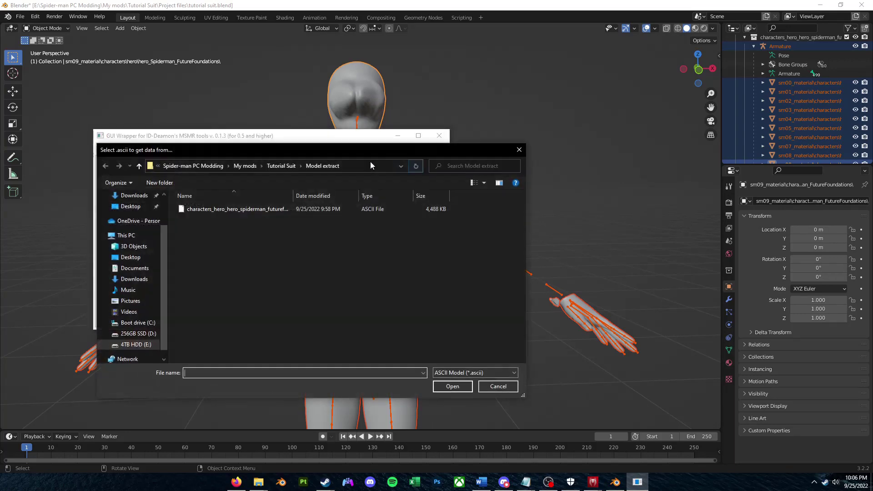
drag(299, 151, 505, 125)
click(494, 139)
double_click(453, 180)
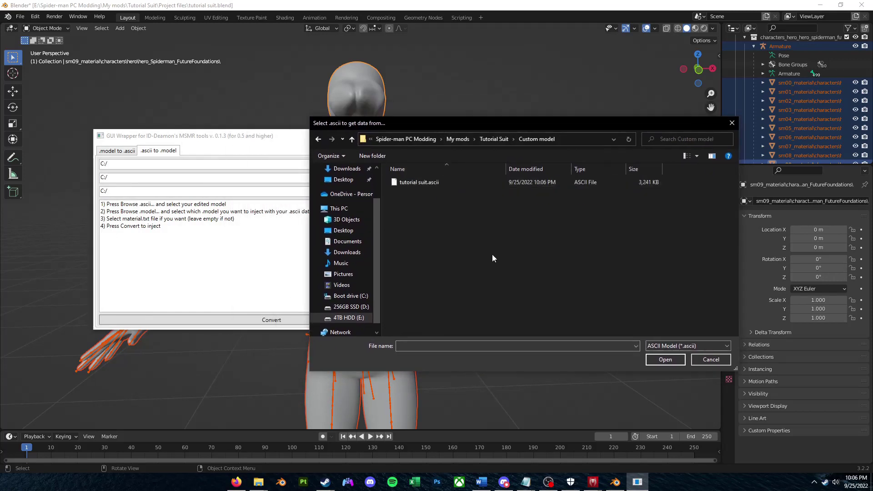
double_click(438, 182)
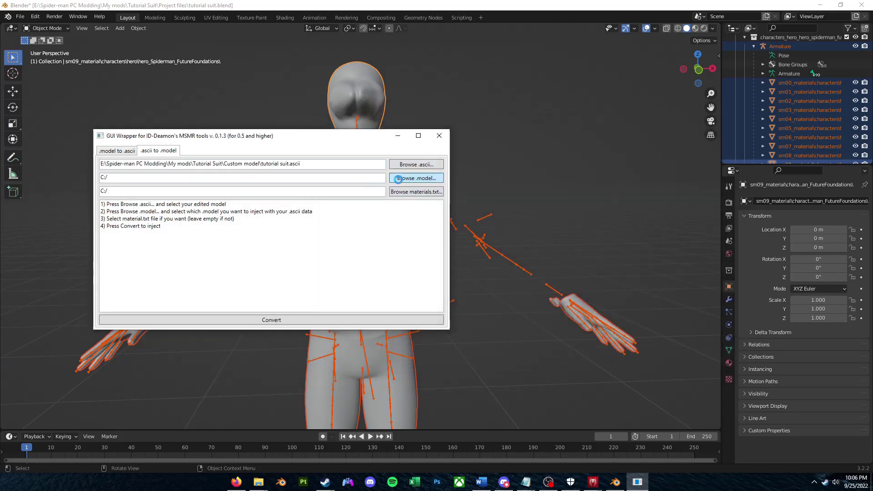
- Pick the extracted Future Foundation suit model in Model extract as the injection target
click(400, 179)
drag(483, 122, 384, 127)
click(409, 140)
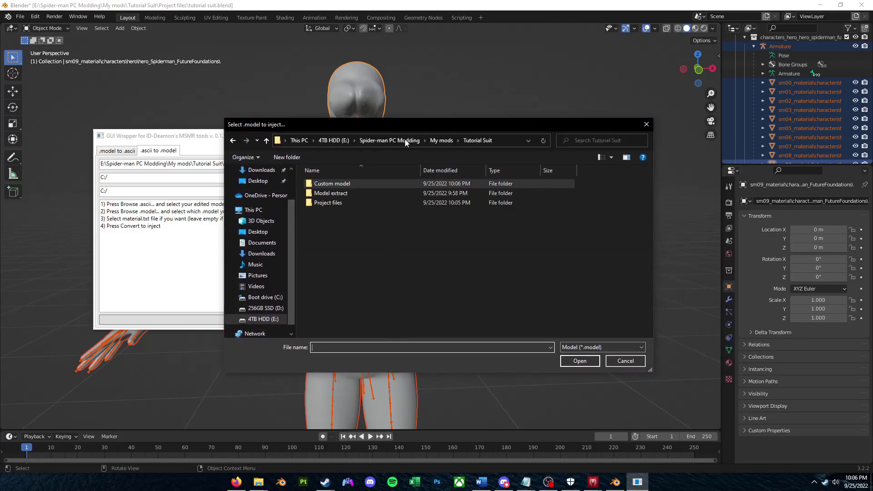
double_click(372, 193)
double_click(360, 184)
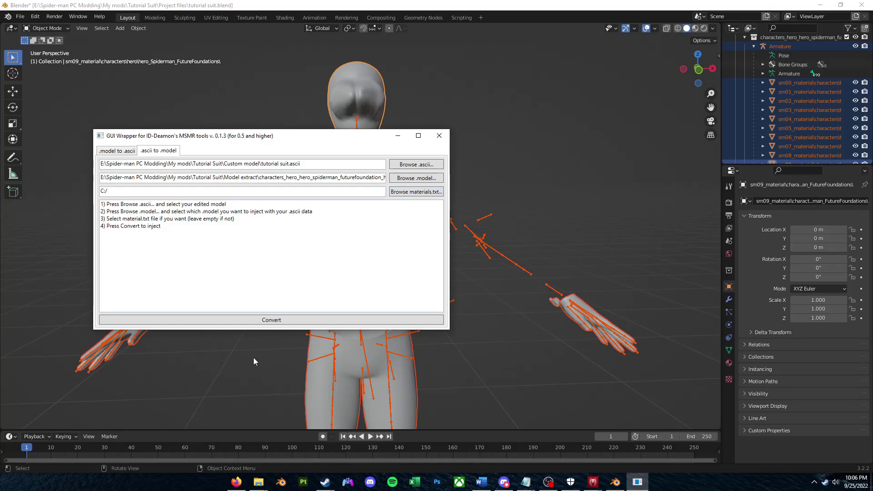
- Convert and save the output as tutorial suit.model in the Custom model folder
click(216, 320)
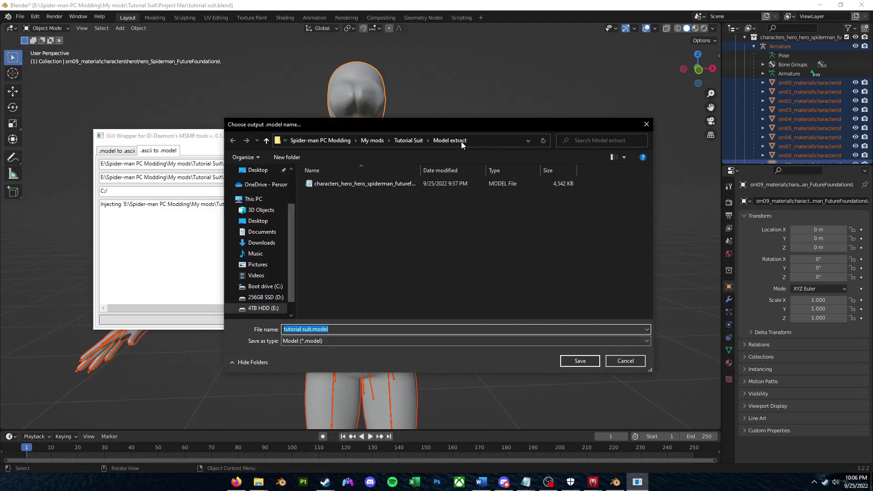
click(408, 140)
double_click(344, 184)
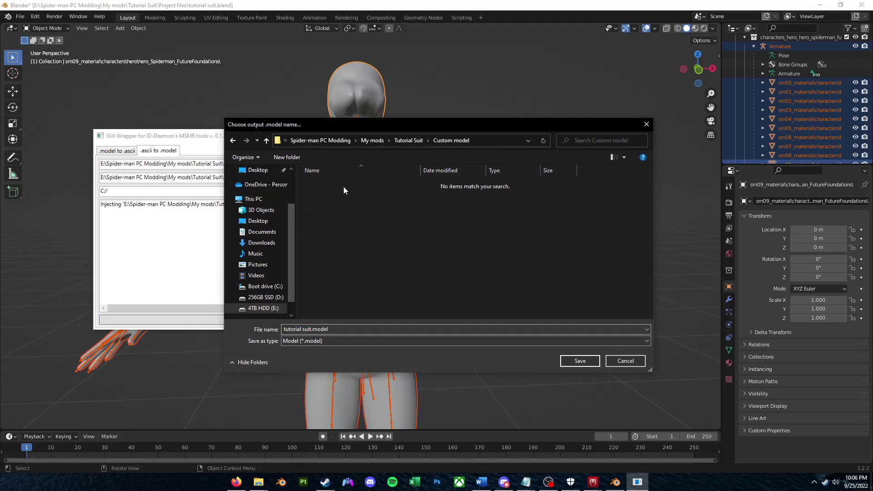
click(579, 361)
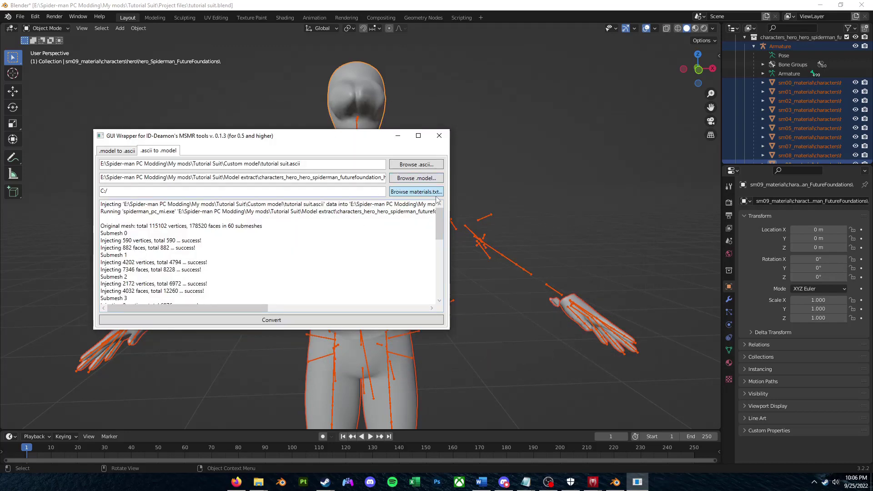
drag(342, 137, 380, 105)
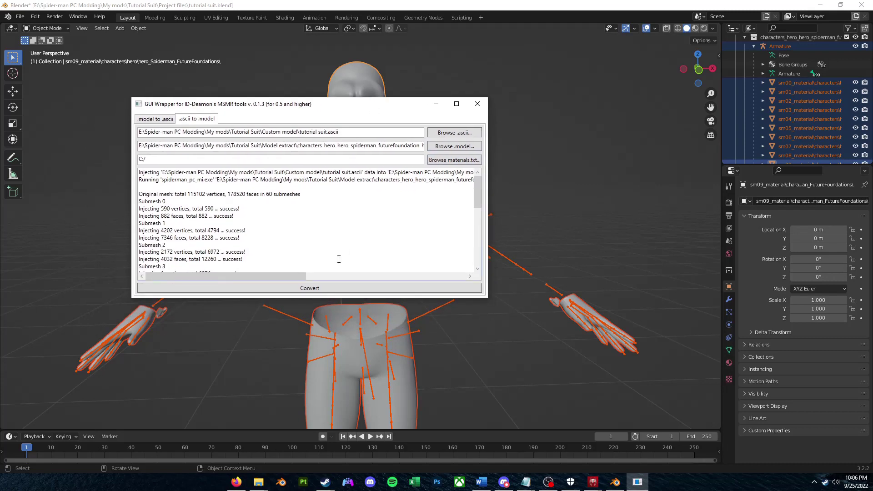
- Replace the hero_spiderman_futurefoundation asset with Custom model\tutorial suit.model
mouse_move(593, 482)
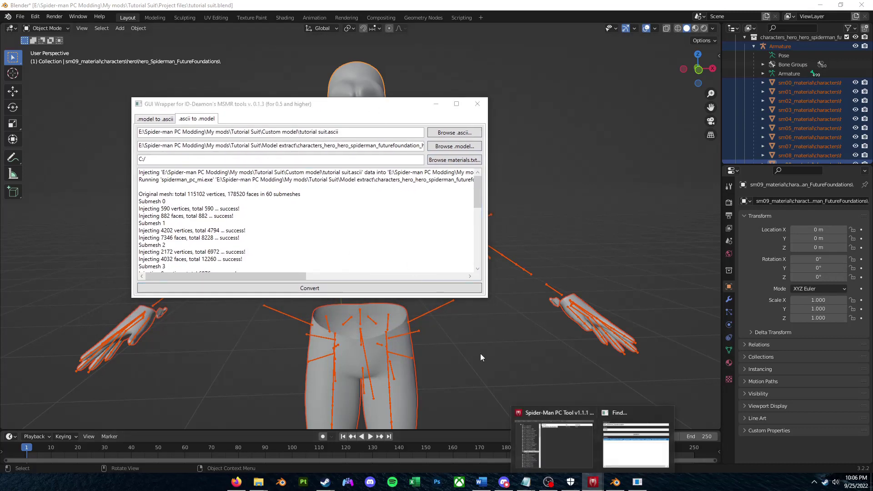
click(606, 447)
double_click(460, 223)
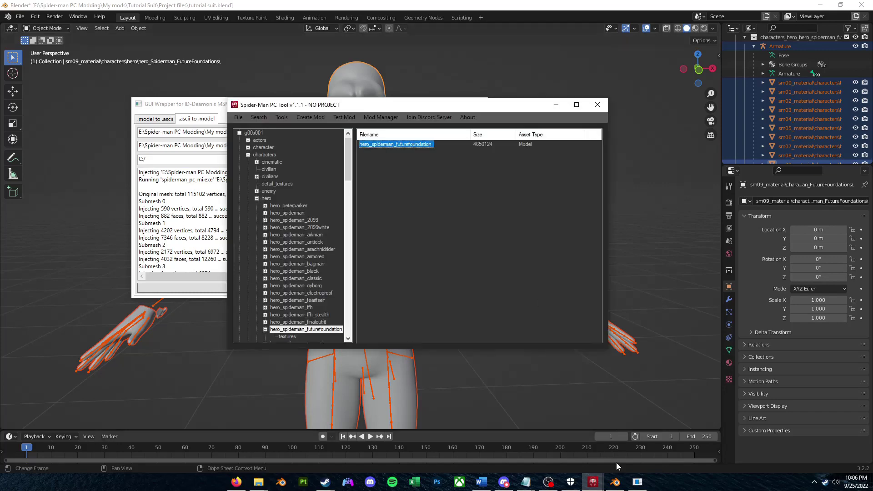
right_click(385, 145)
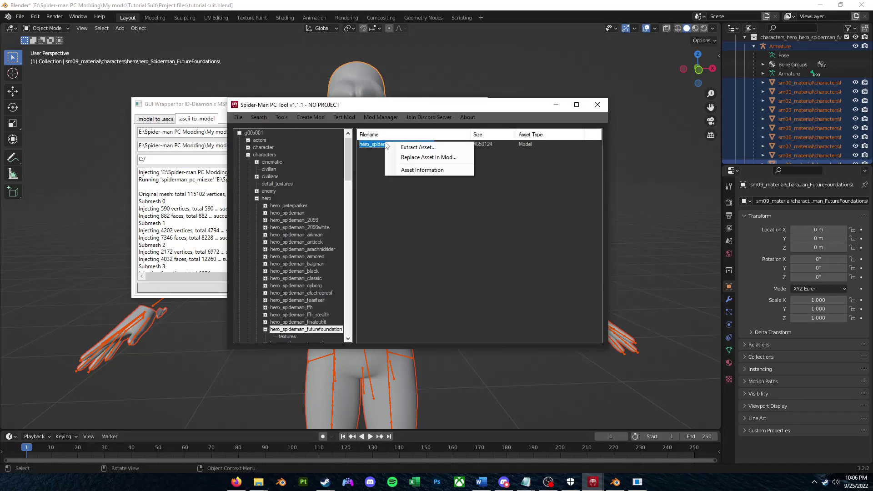
click(409, 158)
click(427, 134)
drag(400, 118, 233, 53)
double_click(186, 117)
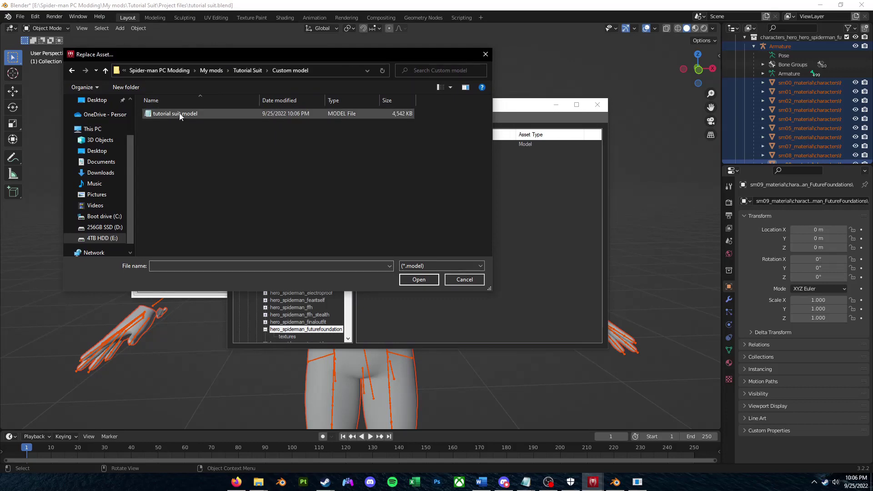
double_click(180, 113)
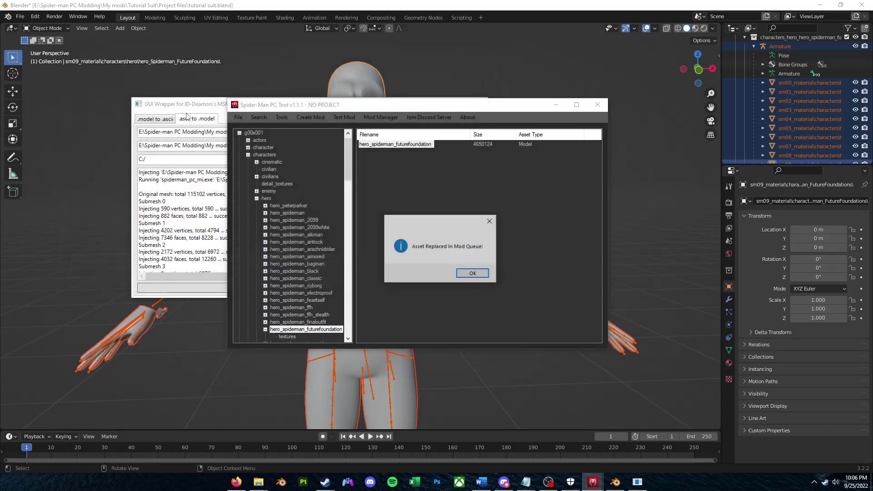
- Dismiss the replacement confirmation and check the modified files in the mod creation form
click(470, 275)
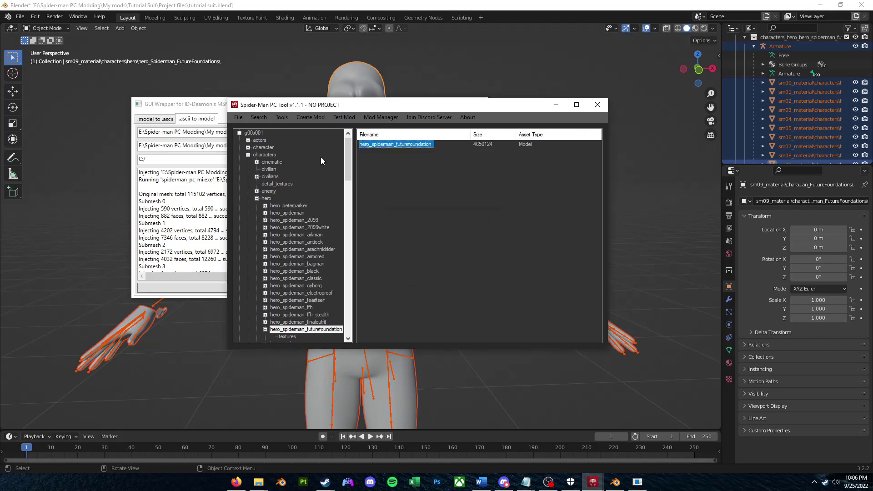
click(310, 117)
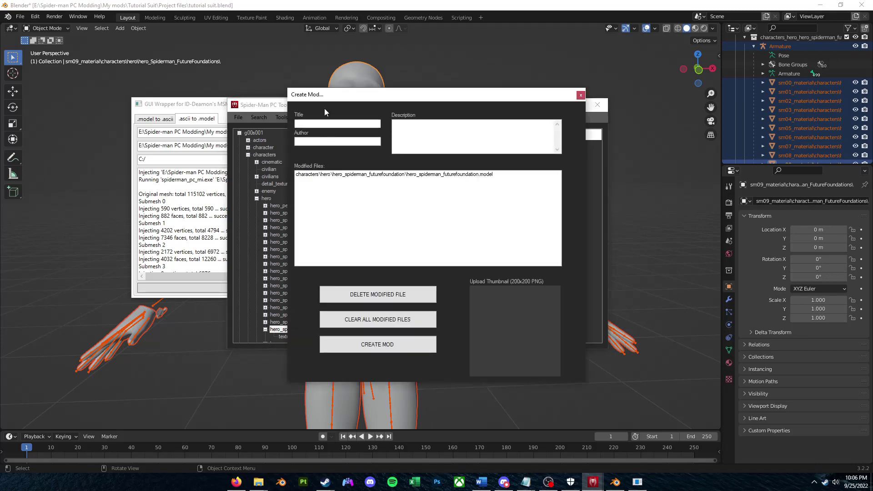
click(581, 94)
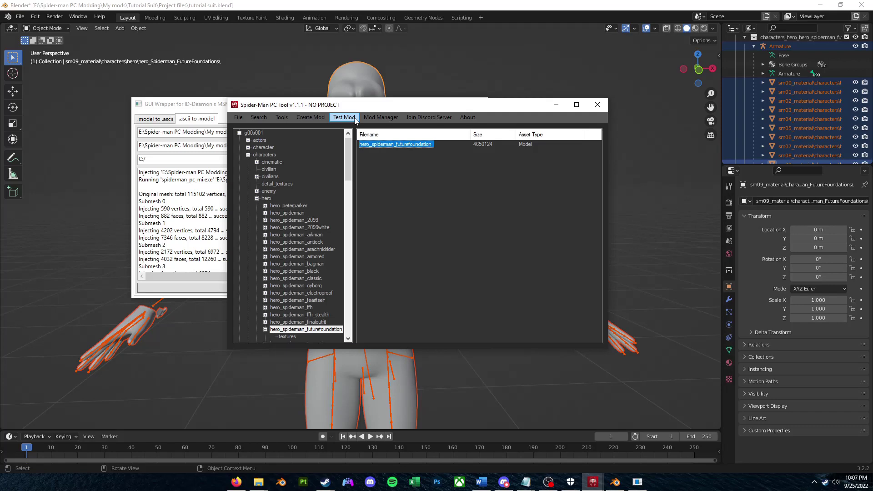
- Save the project as 'tutorial suit' in the Project files folder
click(239, 118)
click(250, 128)
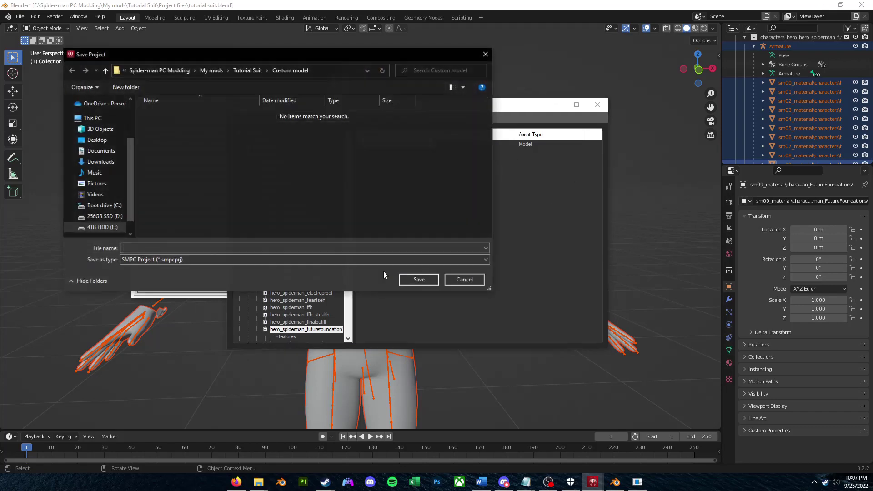
click(281, 119)
double_click(209, 183)
click(223, 298)
text(tutorial suit)
key(Return)
click(454, 274)
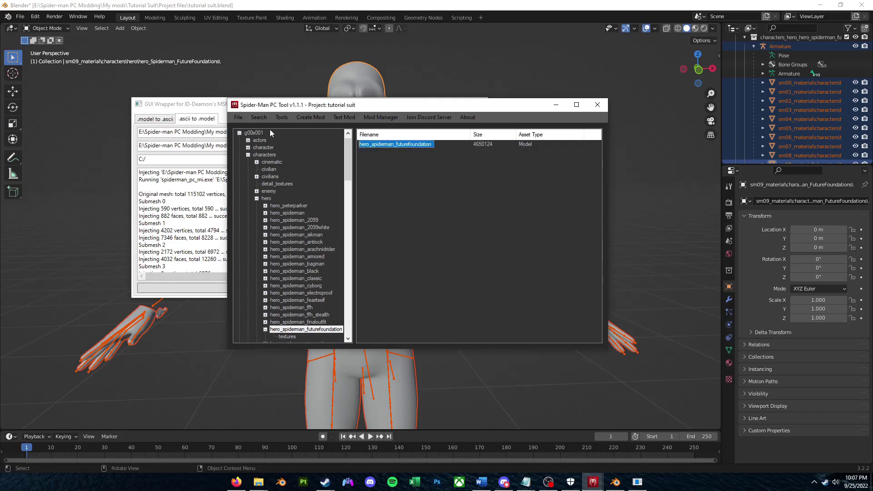
- Reload the tutorial suit.smpcprj project and dismiss the loaded message
click(238, 117)
click(250, 134)
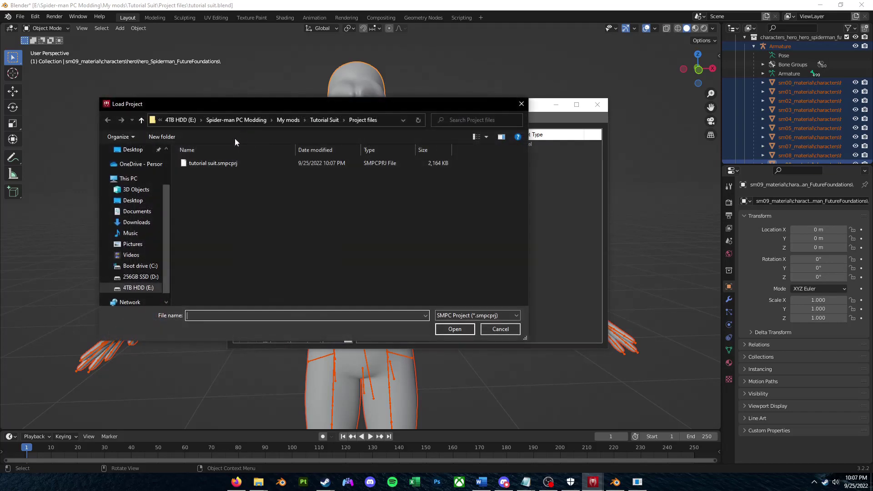
click(291, 165)
double_click(274, 163)
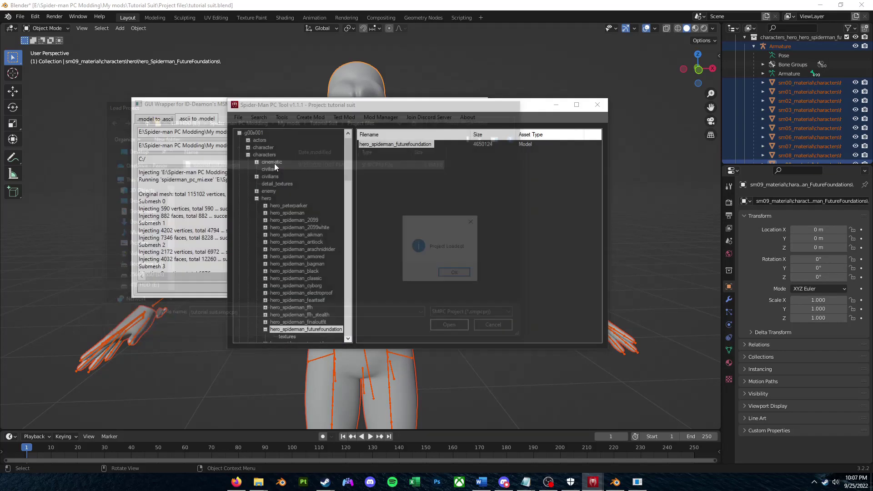
click(452, 273)
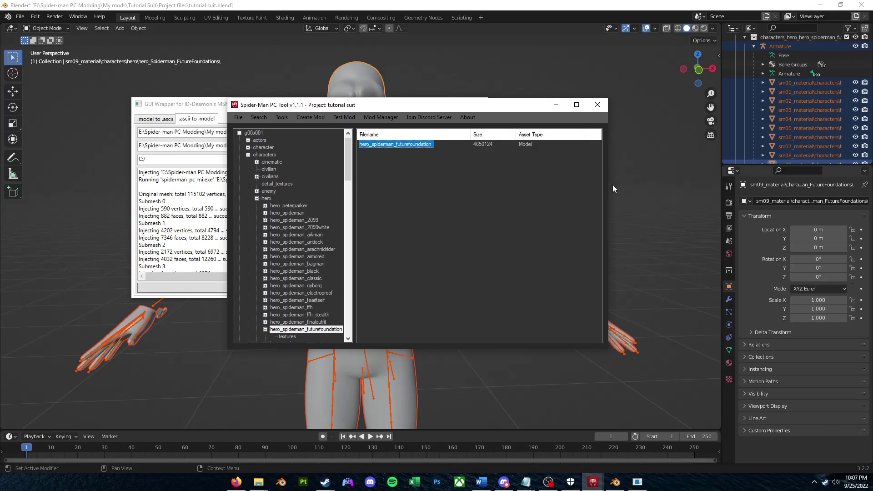
key(alt+Tab)
scroll(217, 200, down, 2)
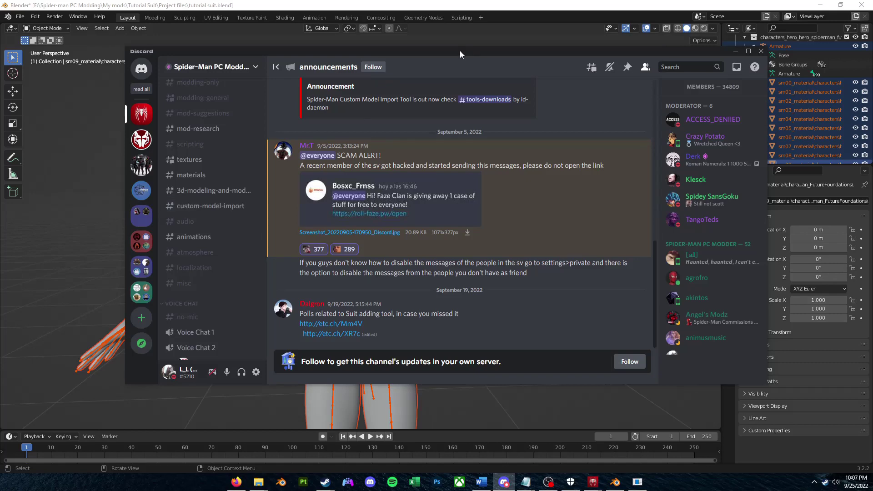
key(super+Down)
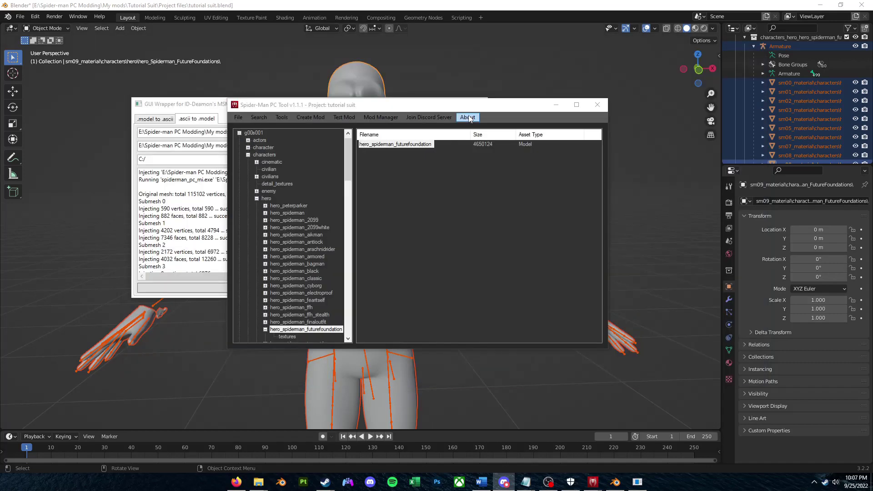